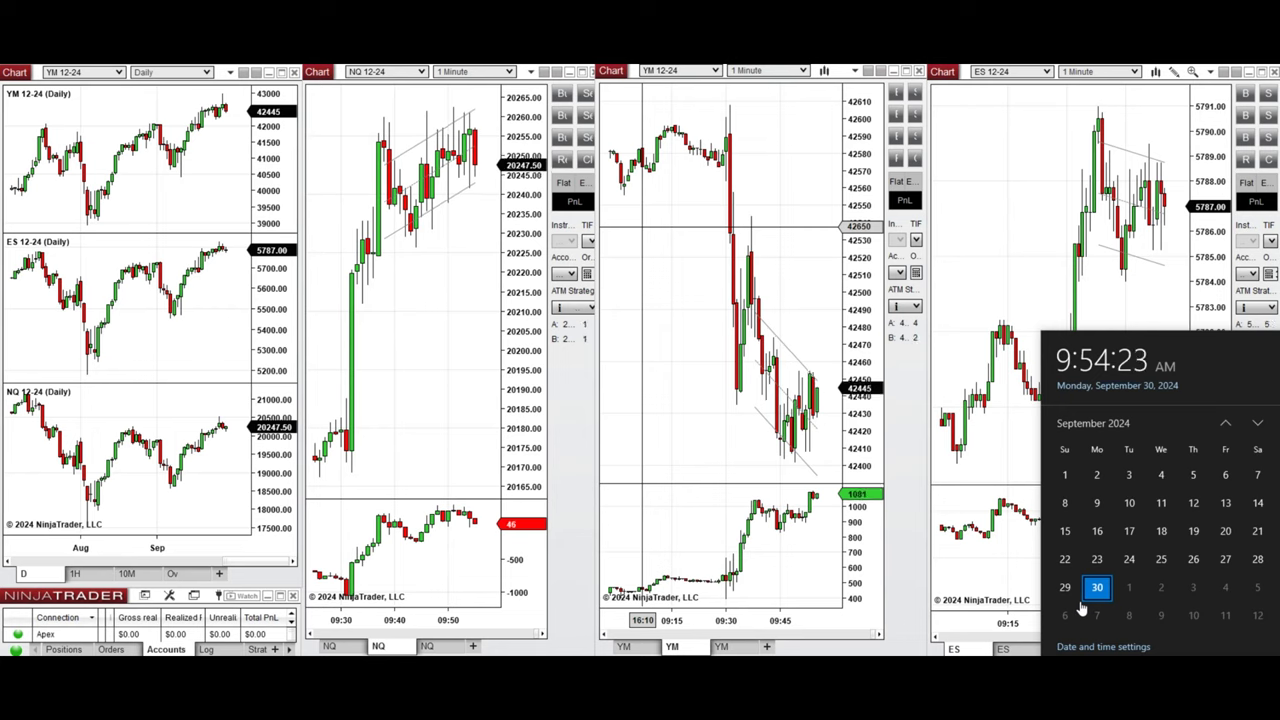
Step: Review the combined YM, ES and NQ charts on the 60-minute and 10-minute timeframes
{"action": "left_click", "coordinate": [489, 441]}
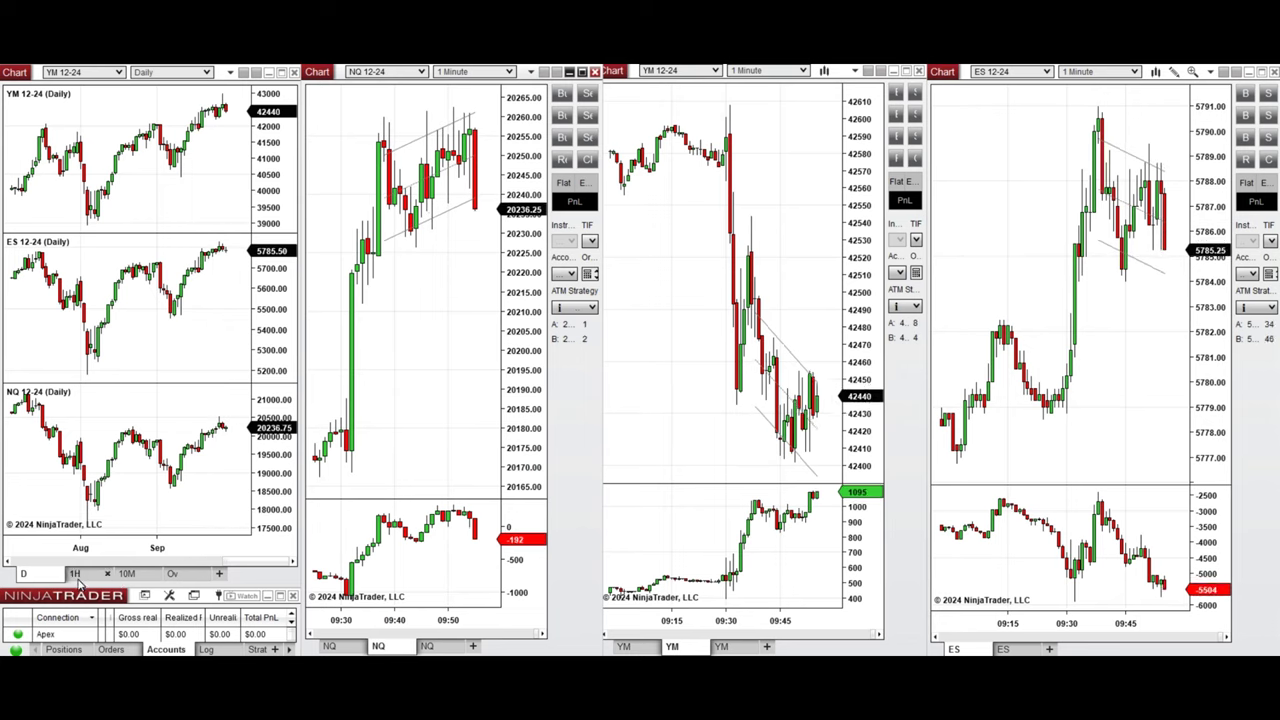
{"action": "left_click", "coordinate": [78, 577]}
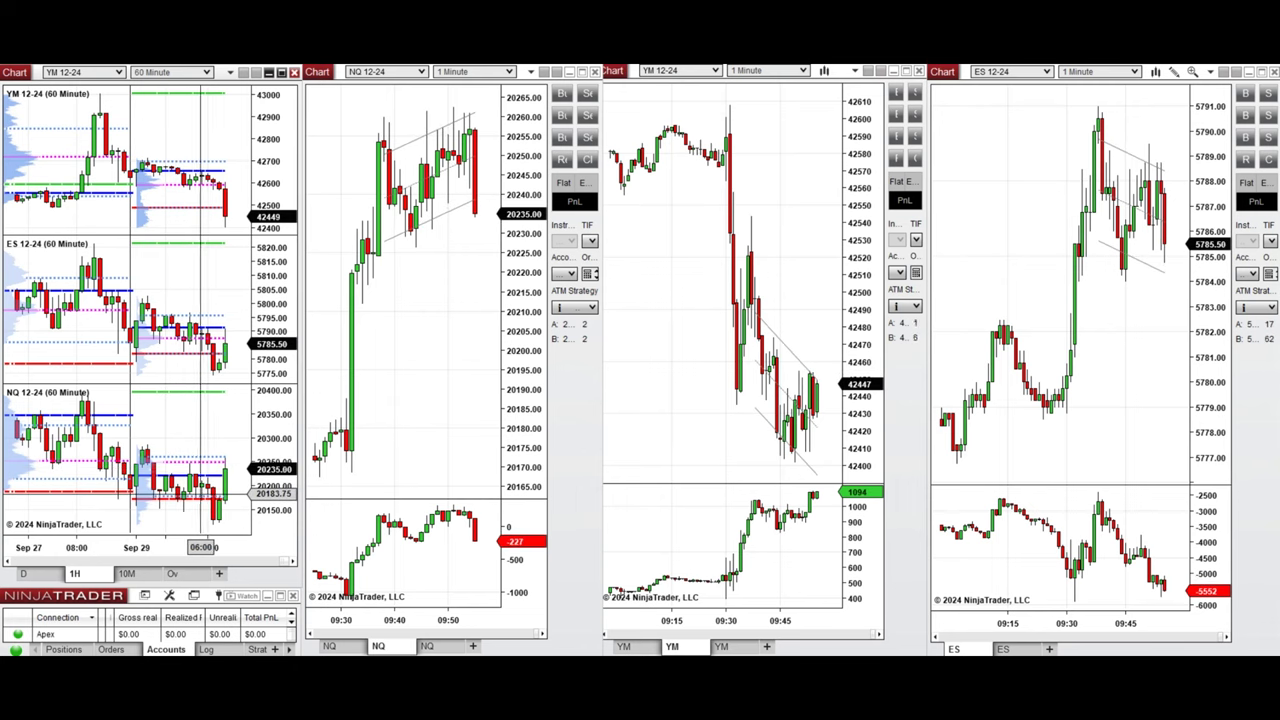
{"action": "left_click", "coordinate": [127, 574]}
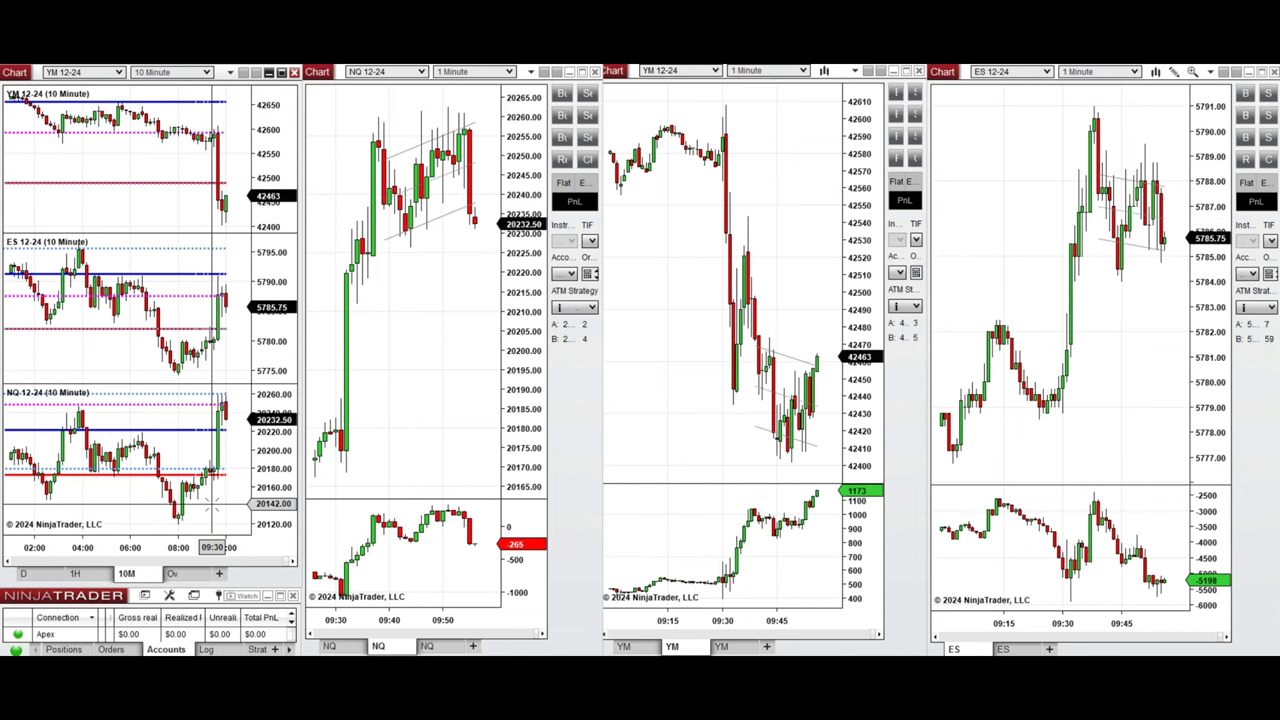
{"action": "left_click", "coordinate": [76, 573]}
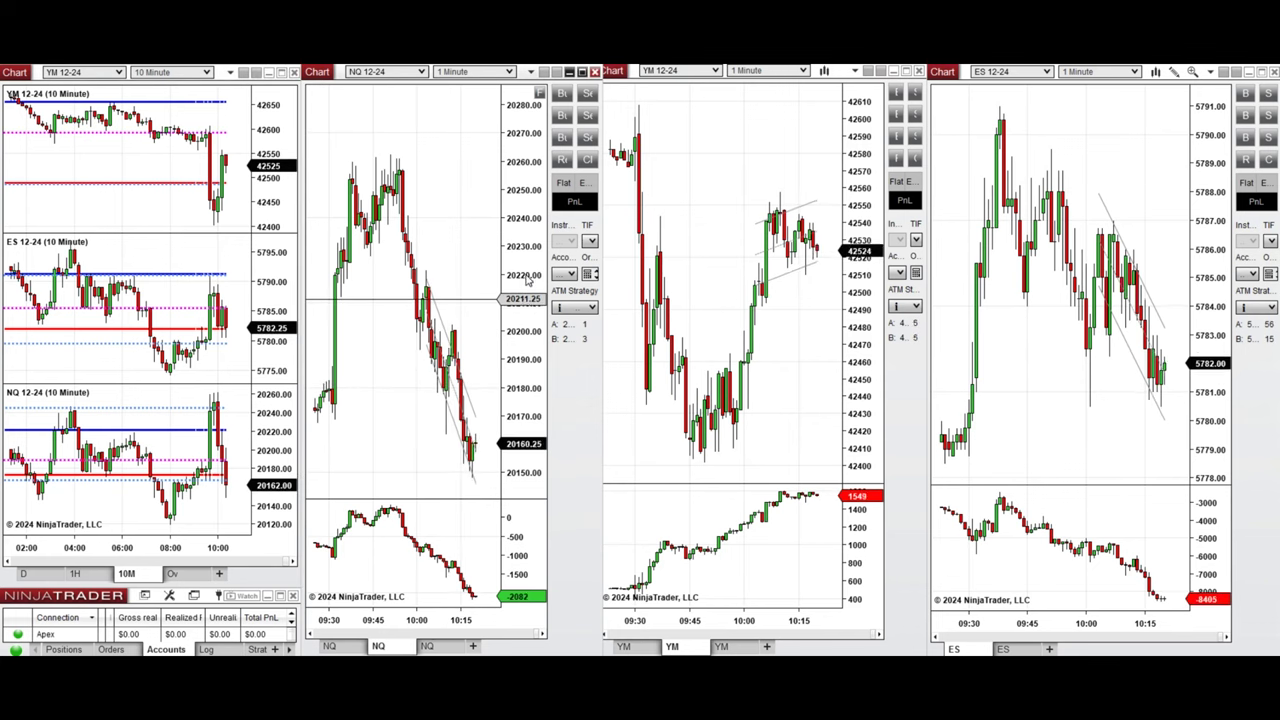
Step: Move the NQ buy stop to 20182.75 and lower the one-contract NQ sell limit toward the market price
{"action": "left_click", "coordinate": [540, 94]}
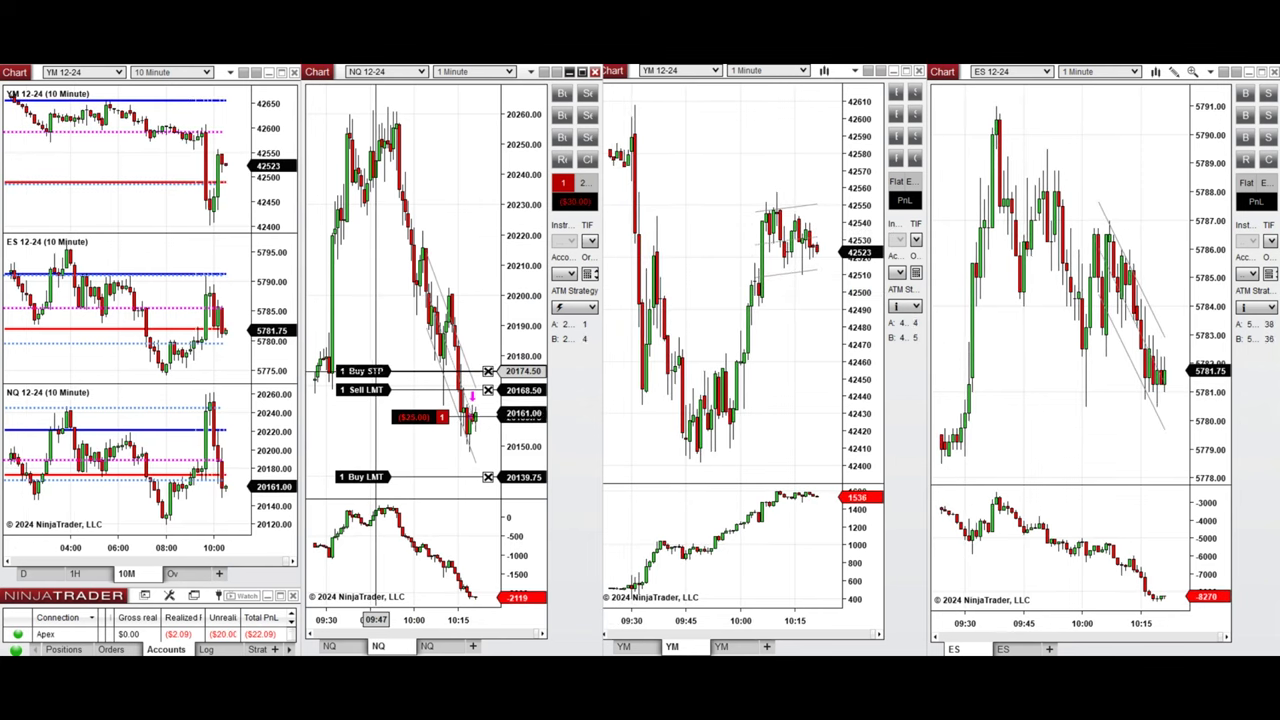
{"action": "left_click", "coordinate": [376, 371]}
{"action": "mouse_move", "coordinate": [385, 371]}
{"action": "left_mouse_down"}
{"action": "mouse_move", "coordinate": [385, 347]}
{"action": "mouse_move", "coordinate": [384, 388]}
{"action": "mouse_move", "coordinate": [387, 374]}
{"action": "left_mouse_up"}
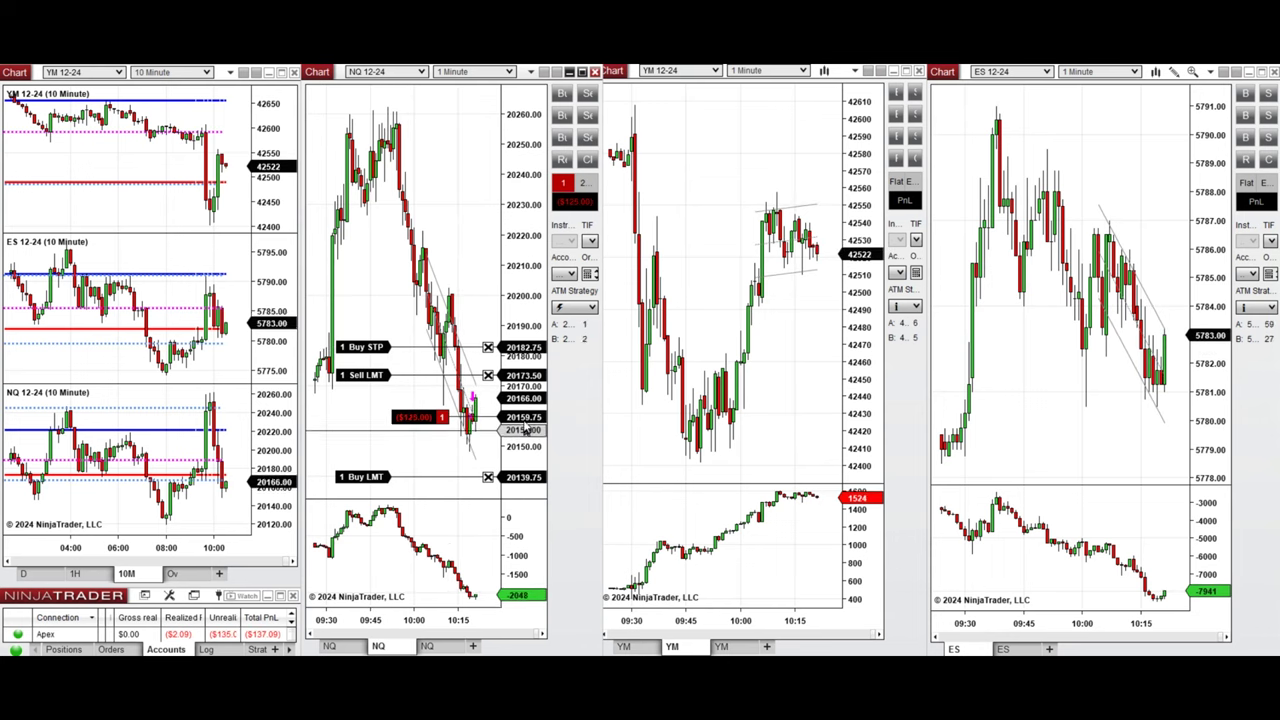
{"action": "left_click_drag", "start_coordinate": [362, 375], "coordinate": [364, 386]}
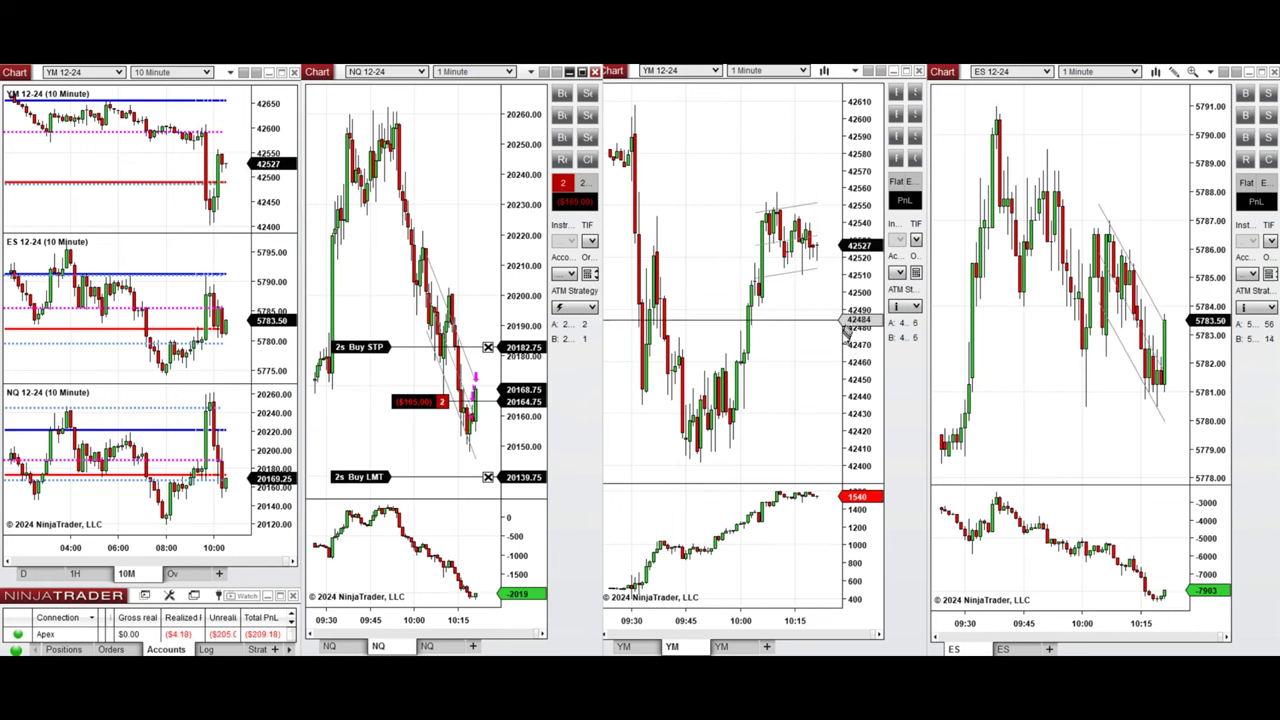
Step: Sell one ES contract short and move its protective buy stop to 5783.00
{"action": "left_click", "coordinate": [1020, 390]}
{"action": "key", "text": "ctrl+s"}
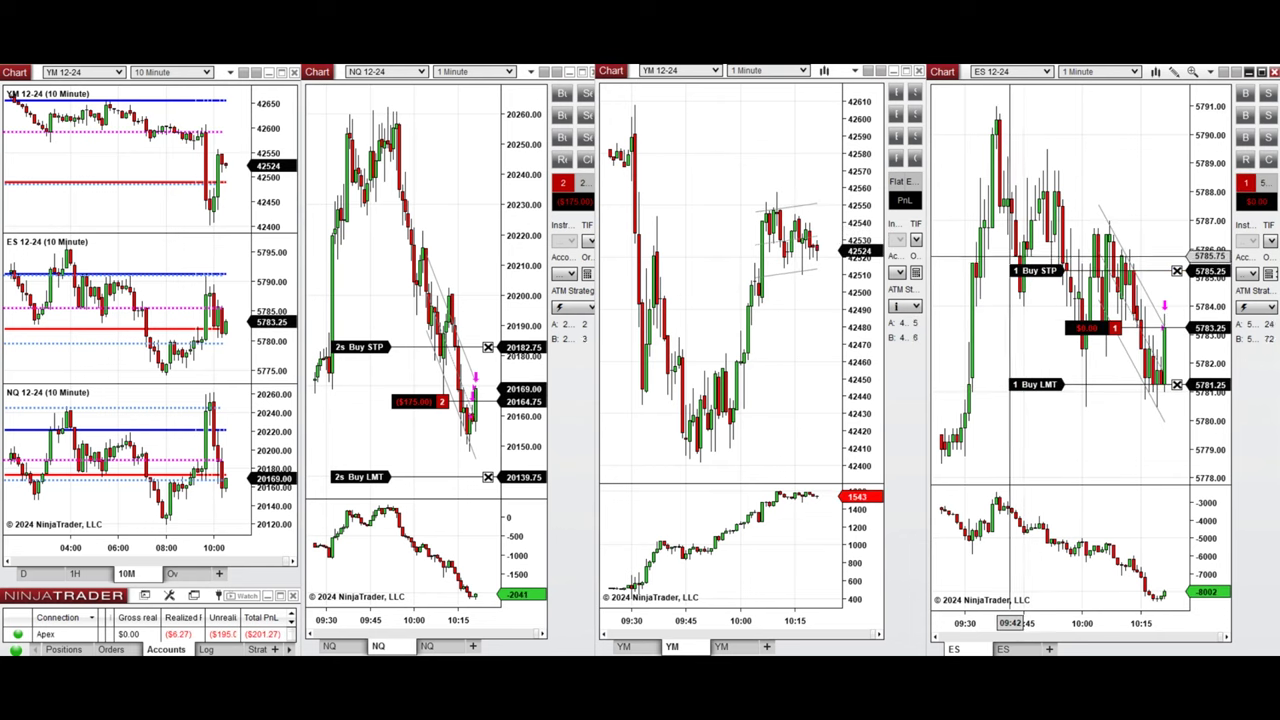
{"action": "left_click", "coordinate": [1037, 270]}
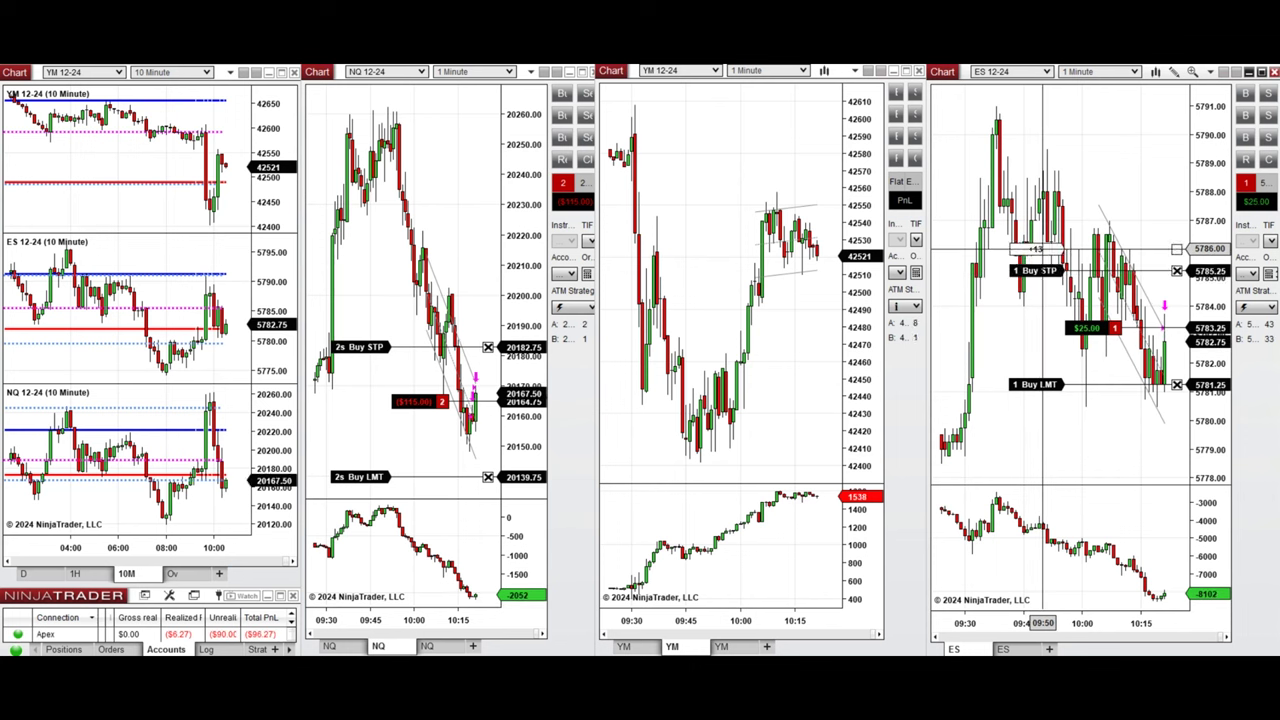
{"action": "left_click_drag", "start_coordinate": [1043, 248], "coordinate": [1040, 335]}
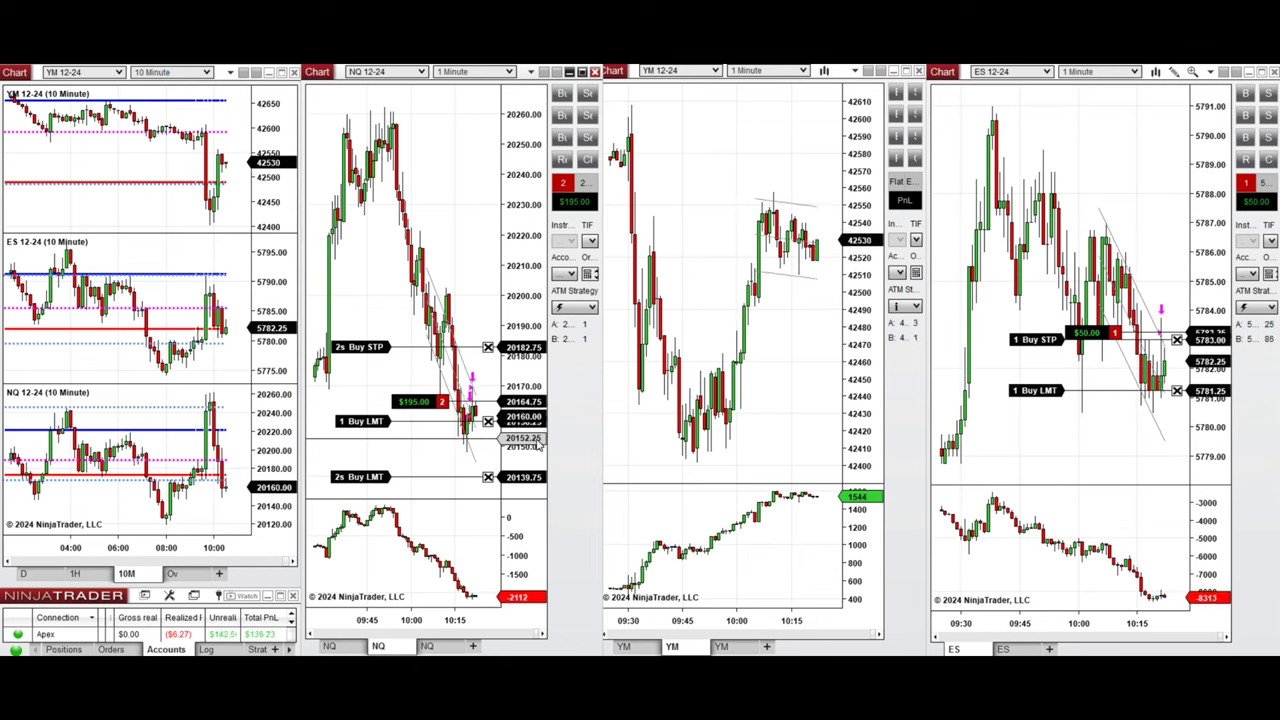
{"action": "left_click", "coordinate": [1018, 439]}
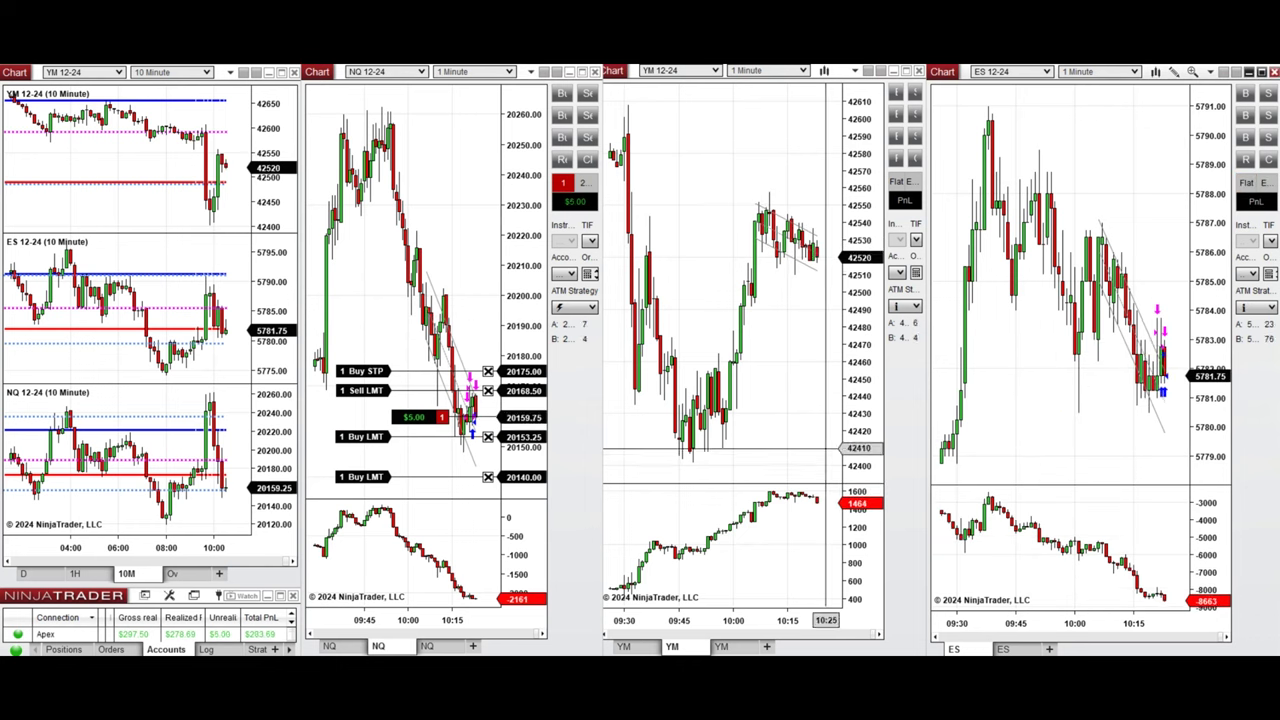
Step: Close the open NQ short position together with its working orders
{"action": "left_click", "coordinate": [529, 450]}
{"action": "left_click", "coordinate": [530, 453]}
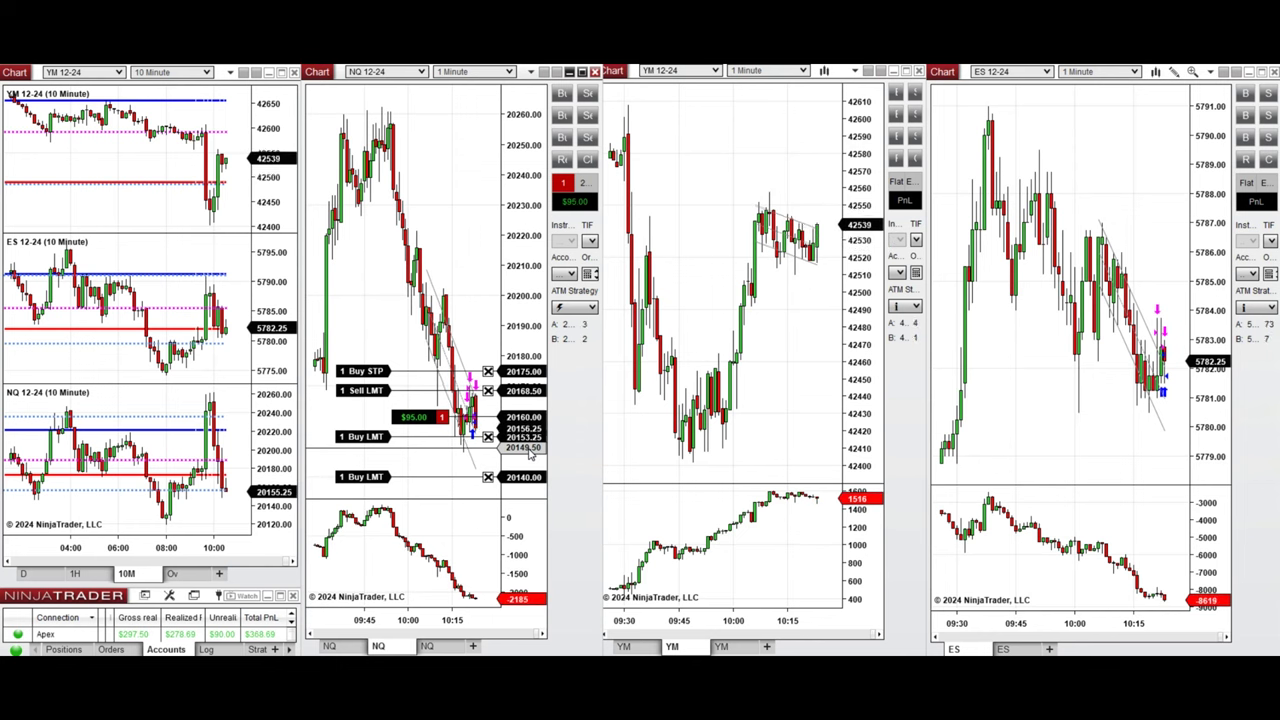
{"action": "key", "text": "c"}
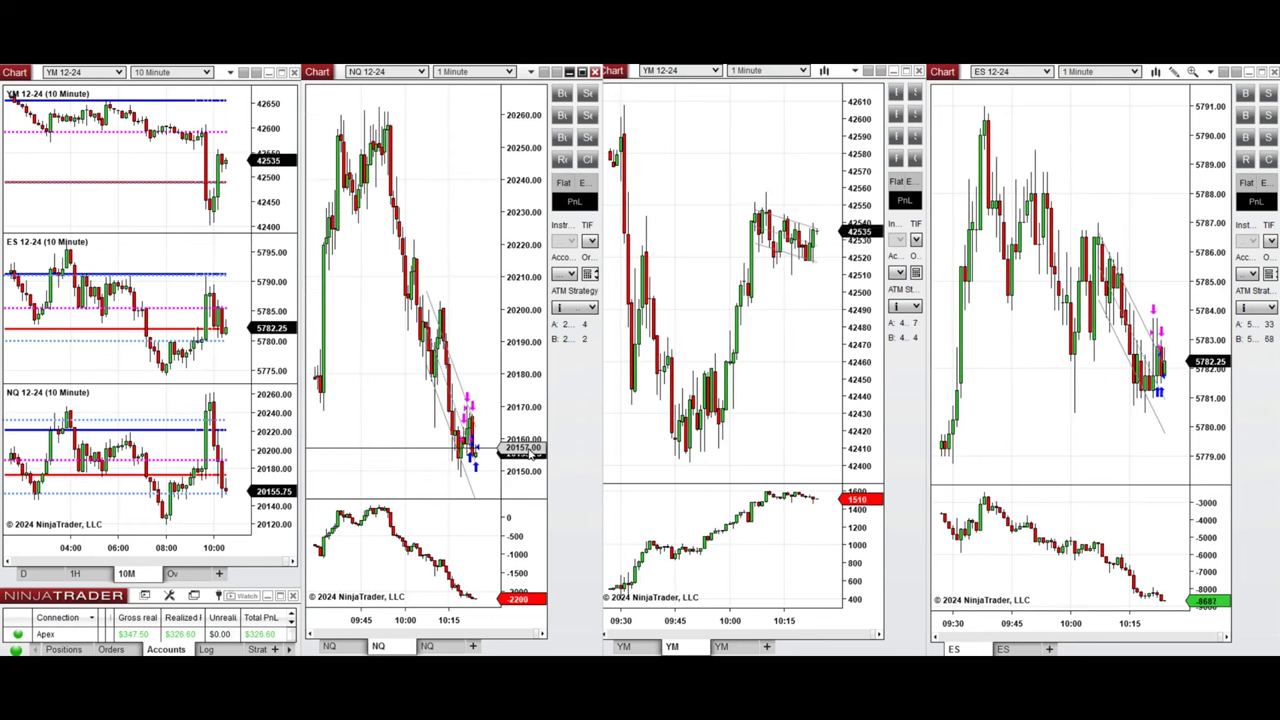
Step: Examine the combined YM, ES and NQ charts on the 60-minute timeframe with a rescaled time axis
{"action": "left_click_drag", "start_coordinate": [469, 619], "coordinate": [452, 619]}
{"action": "left_click", "coordinate": [75, 573]}
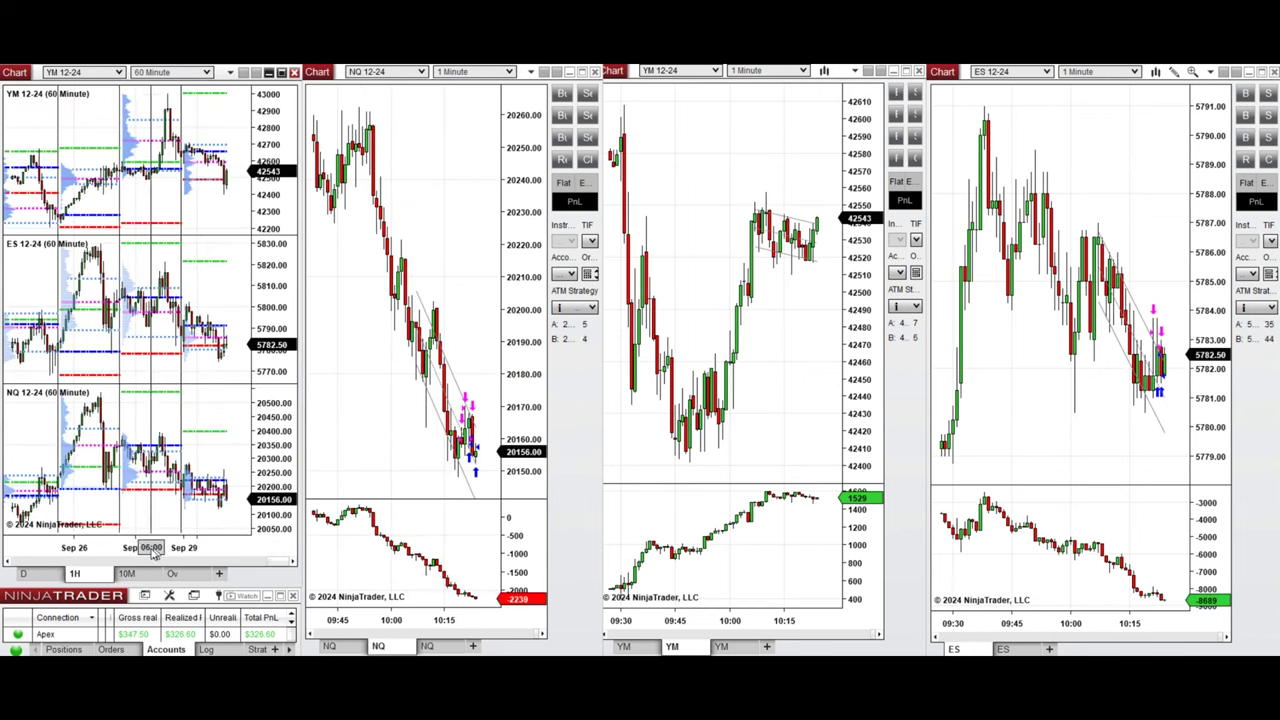
{"action": "left_click_drag", "start_coordinate": [149, 548], "coordinate": [115, 547]}
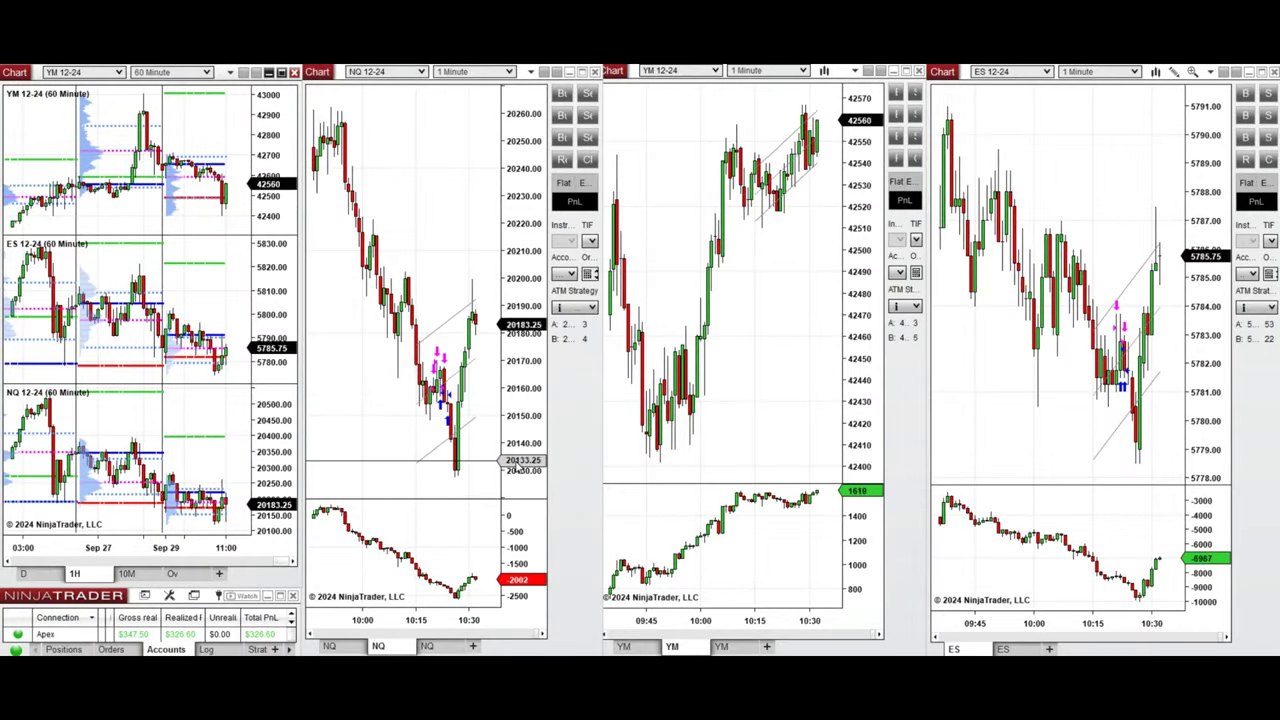
Step: Buy one NQ contract and set a one-contract ES buy limit at 5783.25
{"action": "left_click", "coordinate": [562, 93]}
{"action": "left_click", "coordinate": [985, 365]}
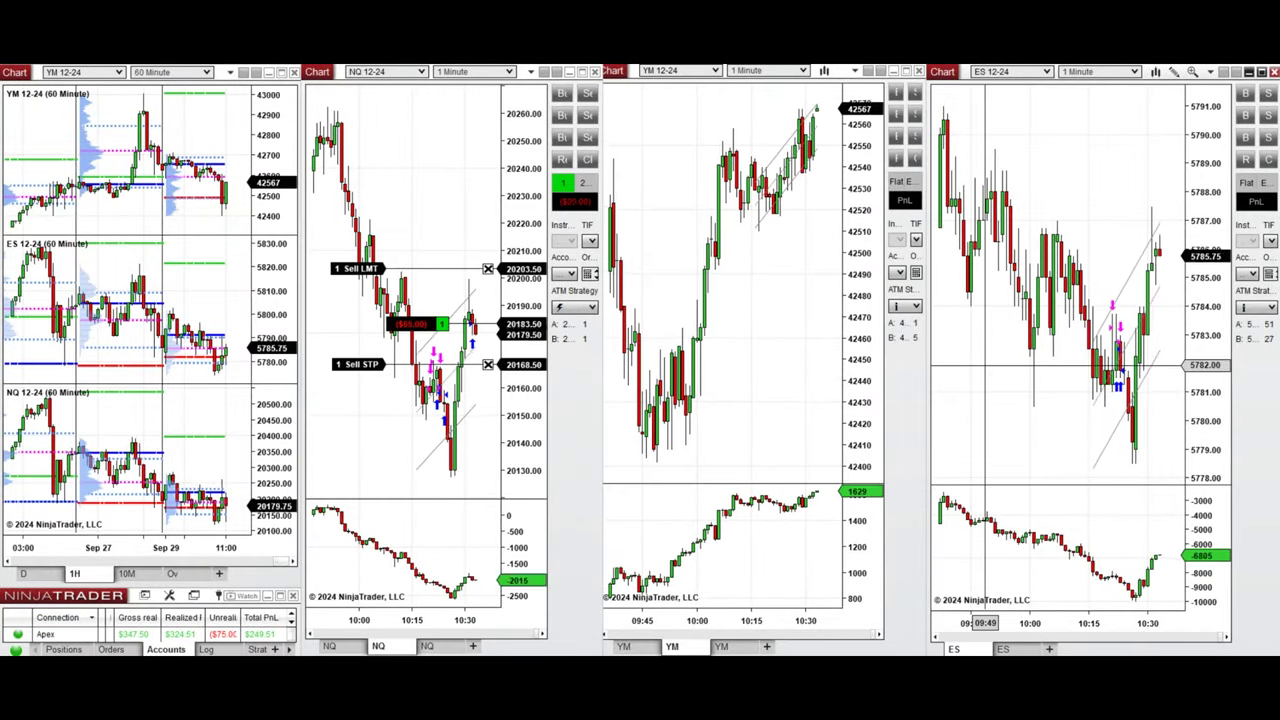
{"action": "left_click_drag", "start_coordinate": [1092, 394], "coordinate": [1092, 327]}
Step: Move the NQ sell stop to 20148.00 and add one-contract NQ buy limits at 20169.50 and 20156.25
{"action": "left_click_drag", "start_coordinate": [383, 364], "coordinate": [383, 420]}
{"action": "right_click", "coordinate": [399, 361]}
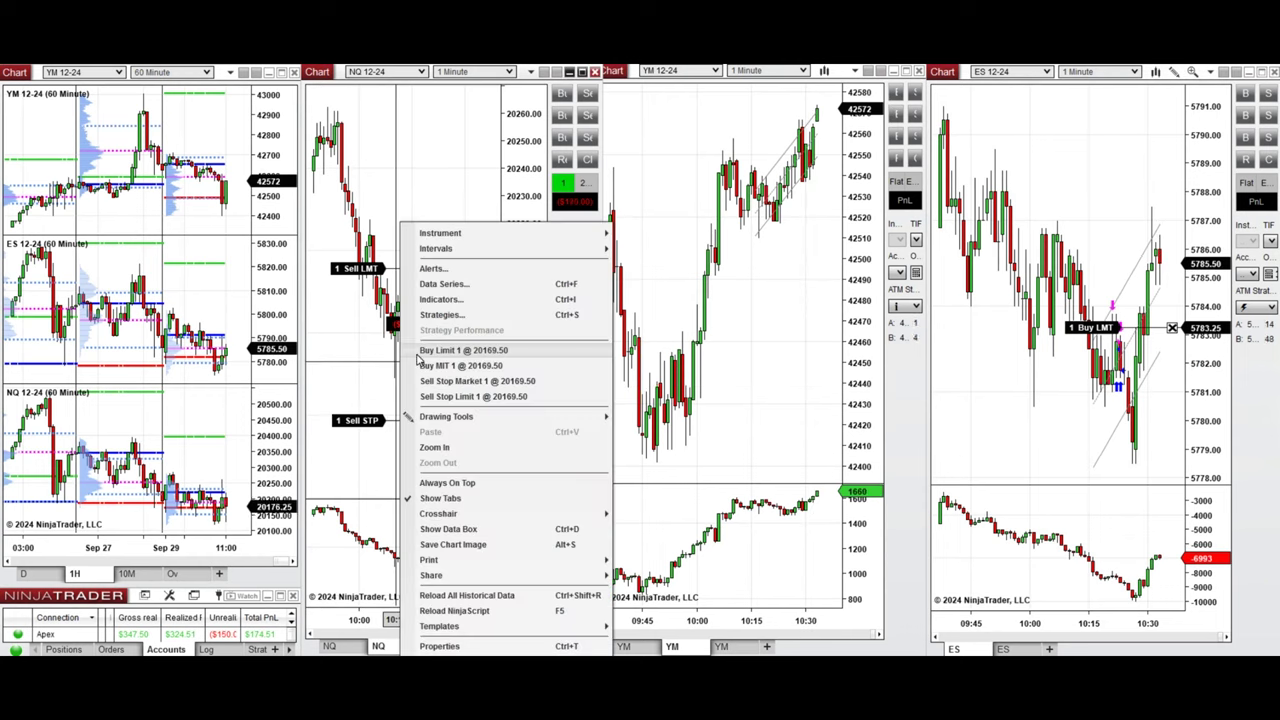
{"action": "left_click", "coordinate": [440, 350]}
{"action": "right_click", "coordinate": [394, 398]}
{"action": "left_click", "coordinate": [450, 194]}
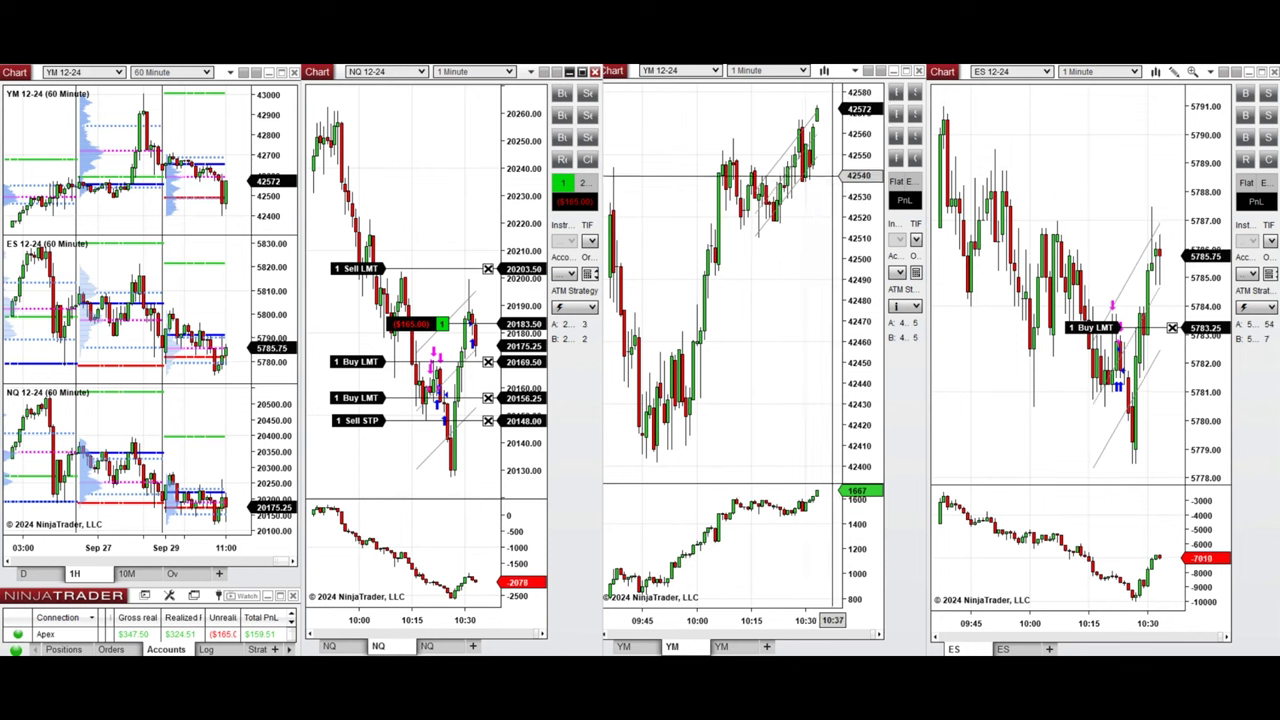
Step: Lower the NQ sell limit to 20197.25 and raise the upper NQ buy limit to 20172.25
{"action": "left_click_drag", "start_coordinate": [398, 269], "coordinate": [395, 286]}
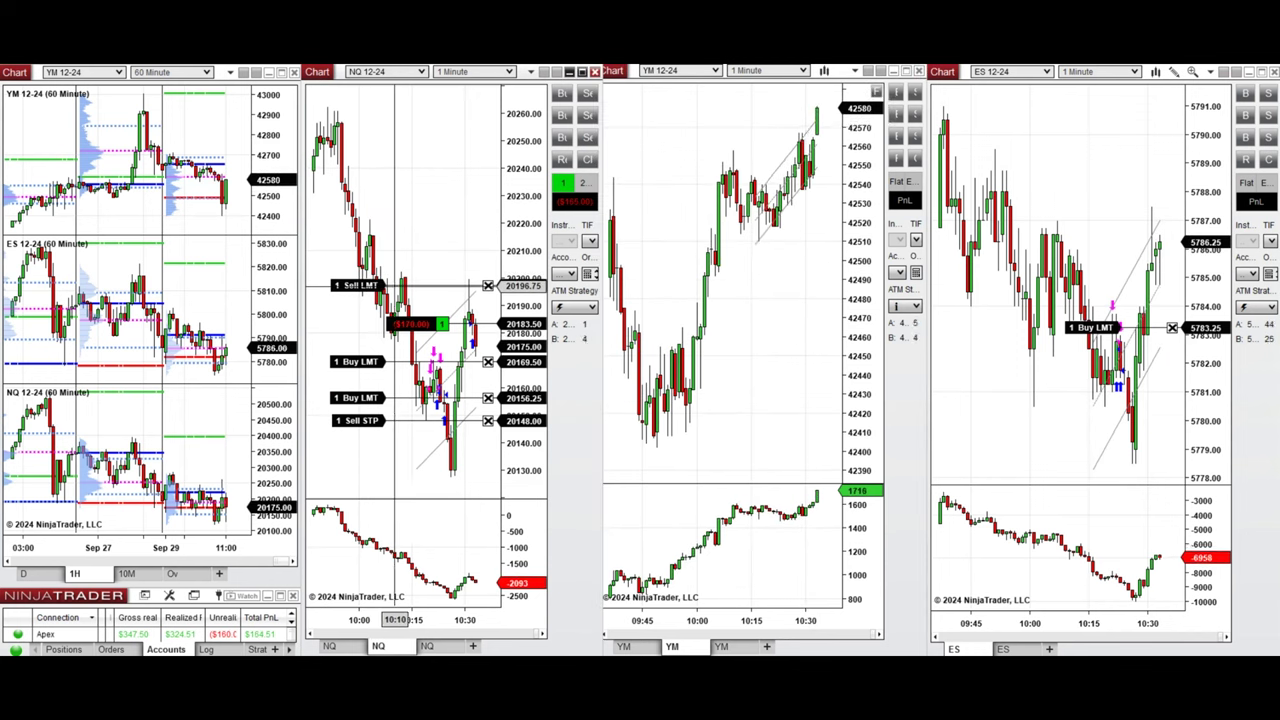
{"action": "left_click_drag", "start_coordinate": [356, 361], "coordinate": [358, 354]}
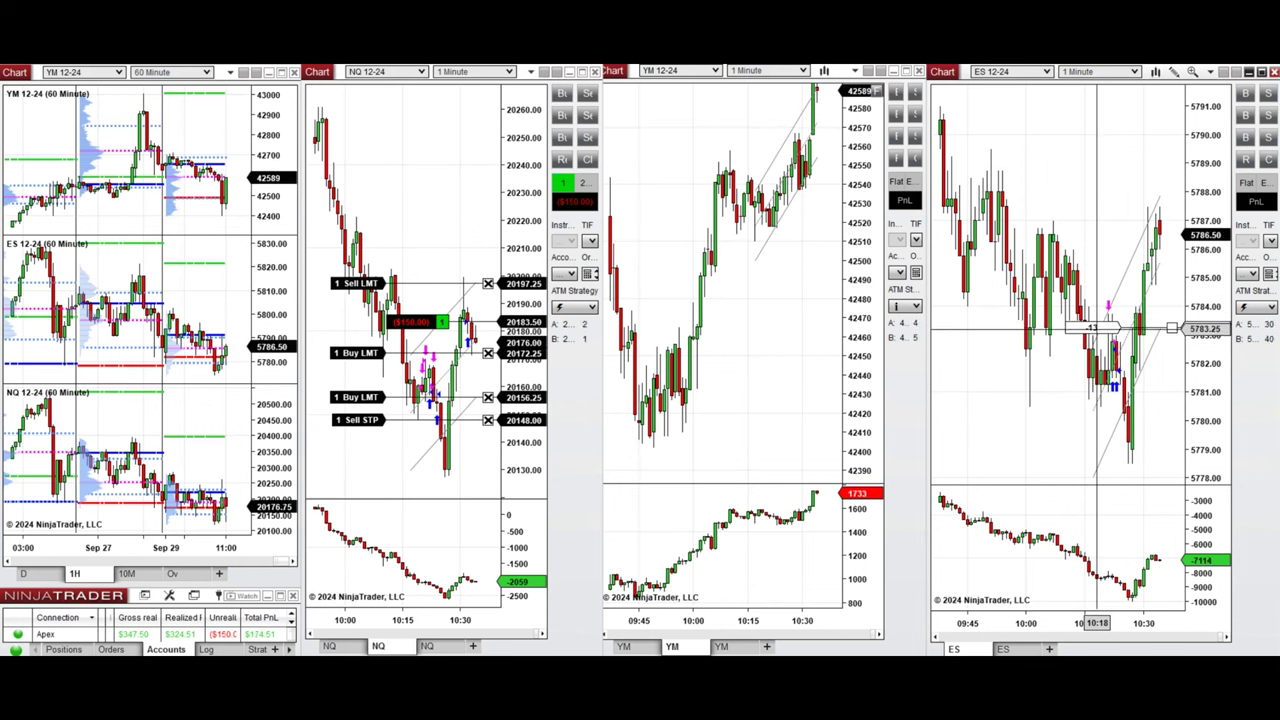
Step: Lower the ES buy limit to 5782.75 and place a one-contract YM buy limit at 42554
{"action": "left_click_drag", "start_coordinate": [1100, 328], "coordinate": [1104, 341]}
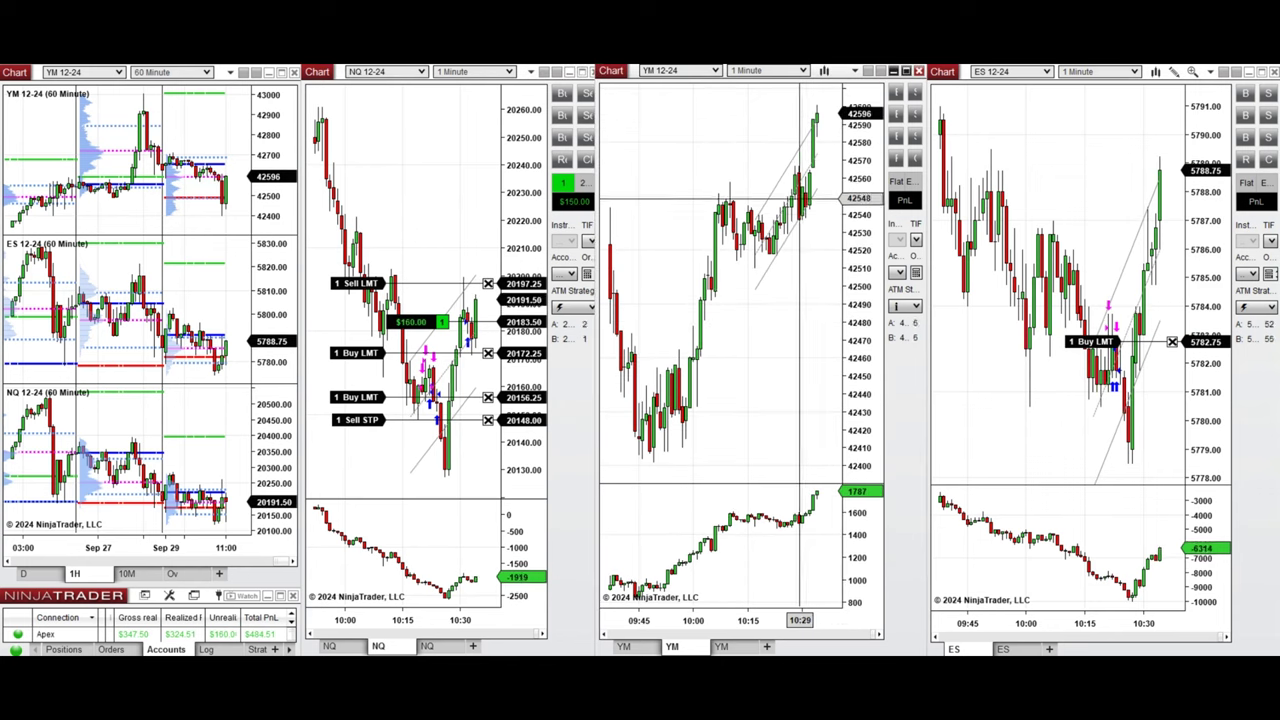
{"action": "left_click", "coordinate": [792, 188]}
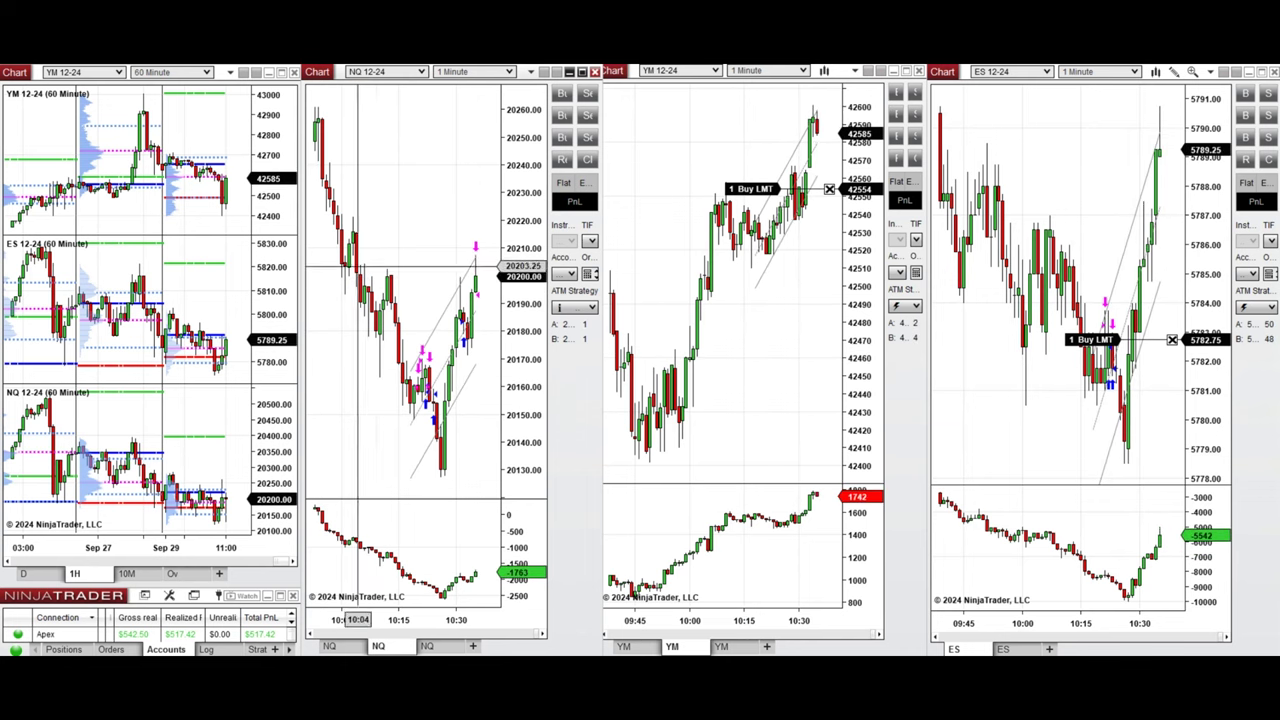
Step: With the combined charts on the 10-minute timeframe, move the NQ sell stop to 20166.00 and the ES buy limit to 5786.00
{"action": "left_click", "coordinate": [126, 573]}
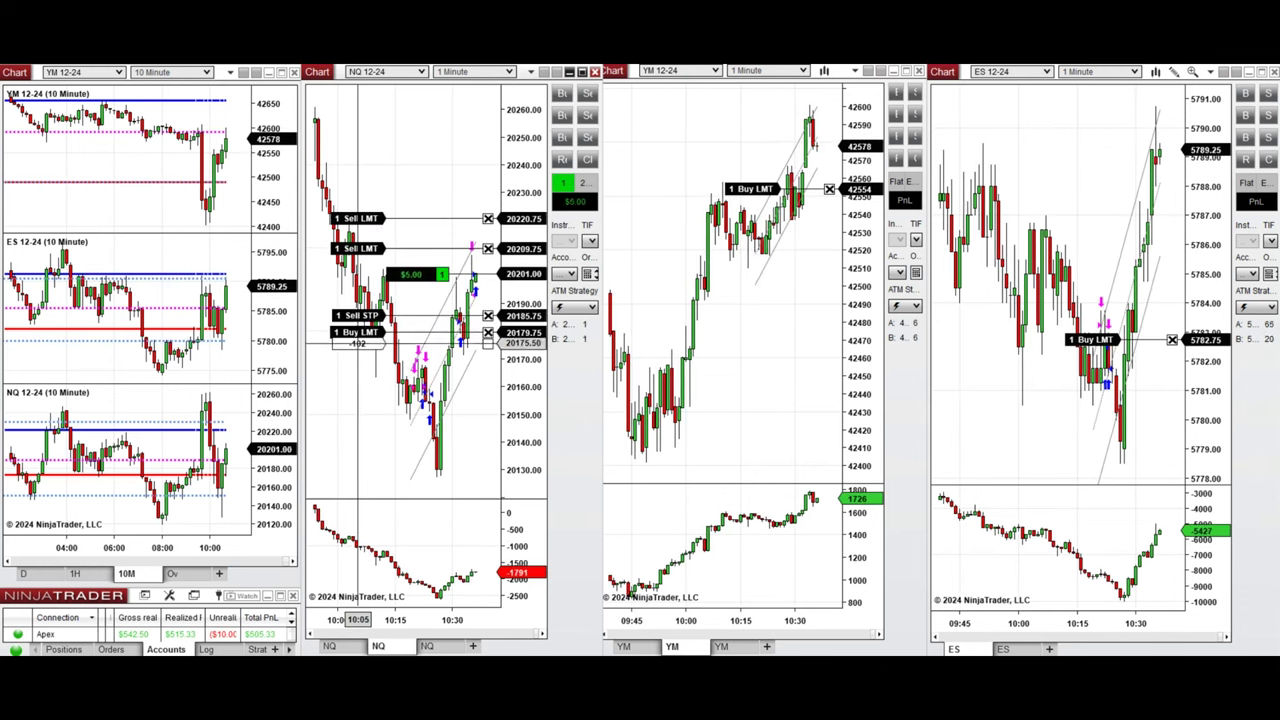
{"action": "left_click_drag", "start_coordinate": [355, 316], "coordinate": [355, 370]}
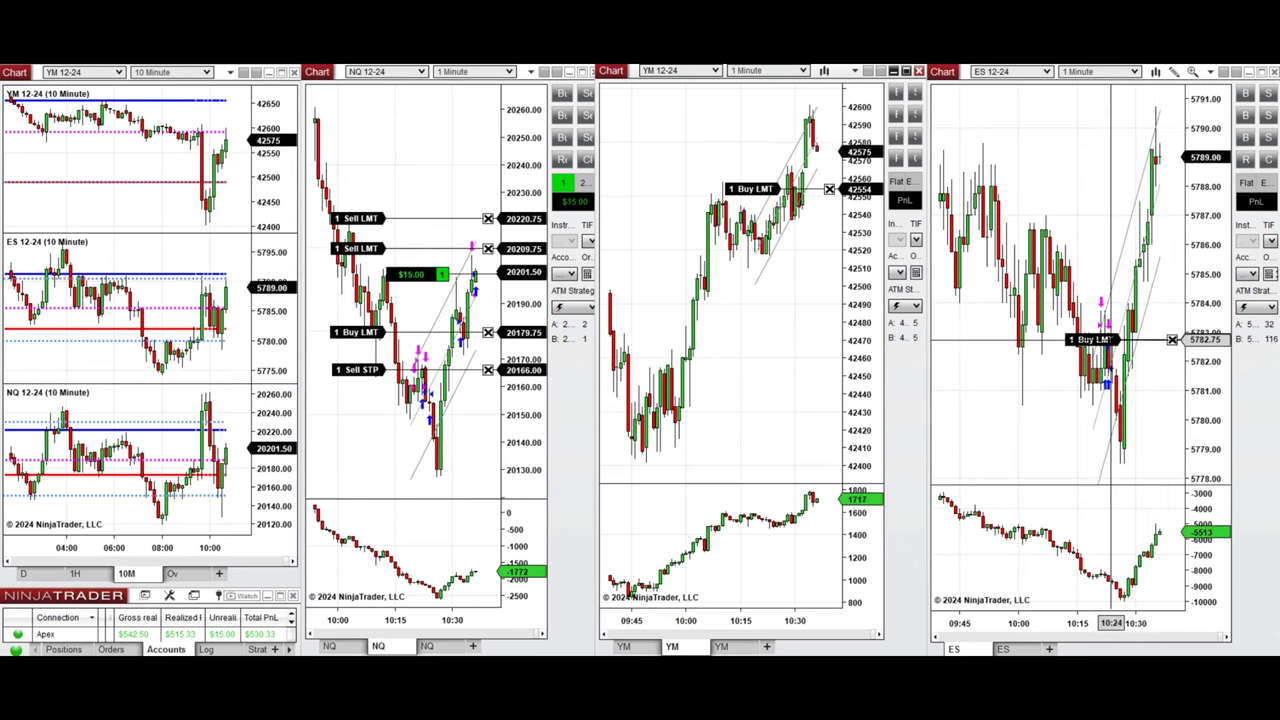
{"action": "left_click_drag", "start_coordinate": [1128, 340], "coordinate": [1128, 242]}
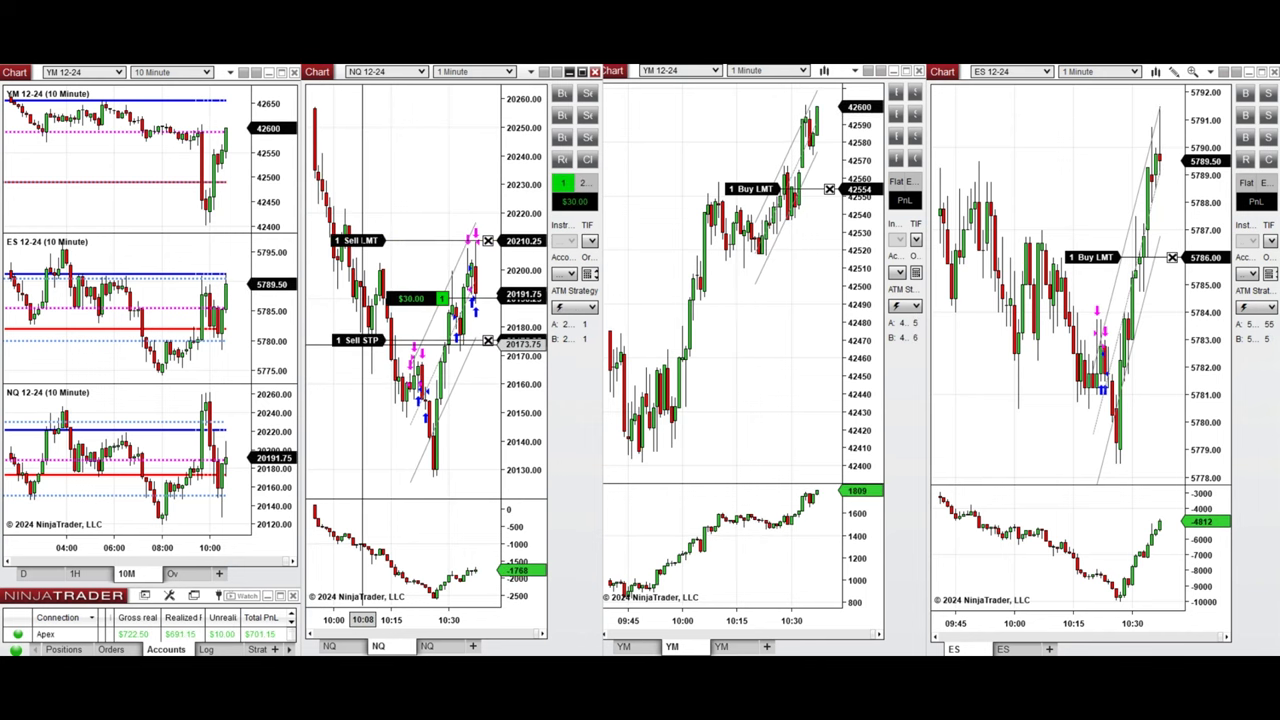
Step: Lower the NQ sell stop to 20153.75 and add a one-contract NQ buy limit at 20176.75
{"action": "left_click", "coordinate": [365, 340]}
{"action": "left_click", "coordinate": [376, 402]}
{"action": "right_click", "coordinate": [436, 316]}
{"action": "left_click", "coordinate": [470, 405]}
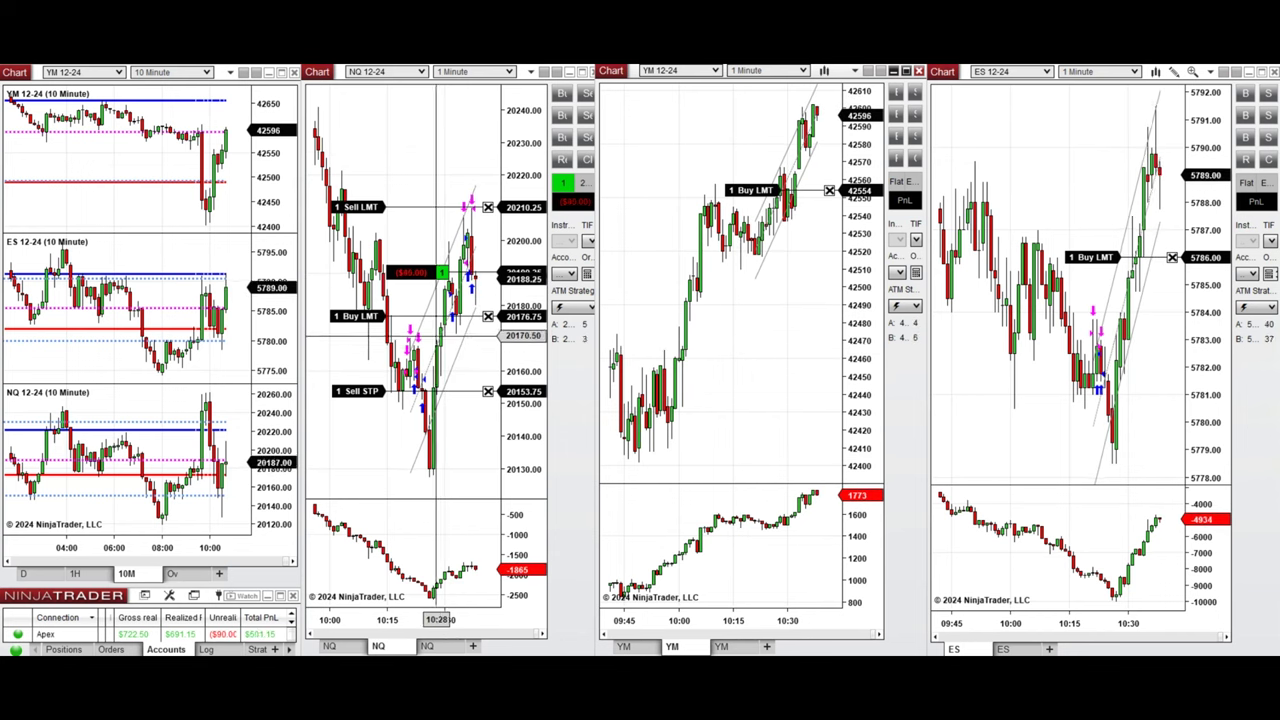
Step: Lower the NQ sell limit slightly and place a one-contract ES buy limit at 5786.00
{"action": "left_click", "coordinate": [371, 207]}
{"action": "left_click", "coordinate": [376, 218]}
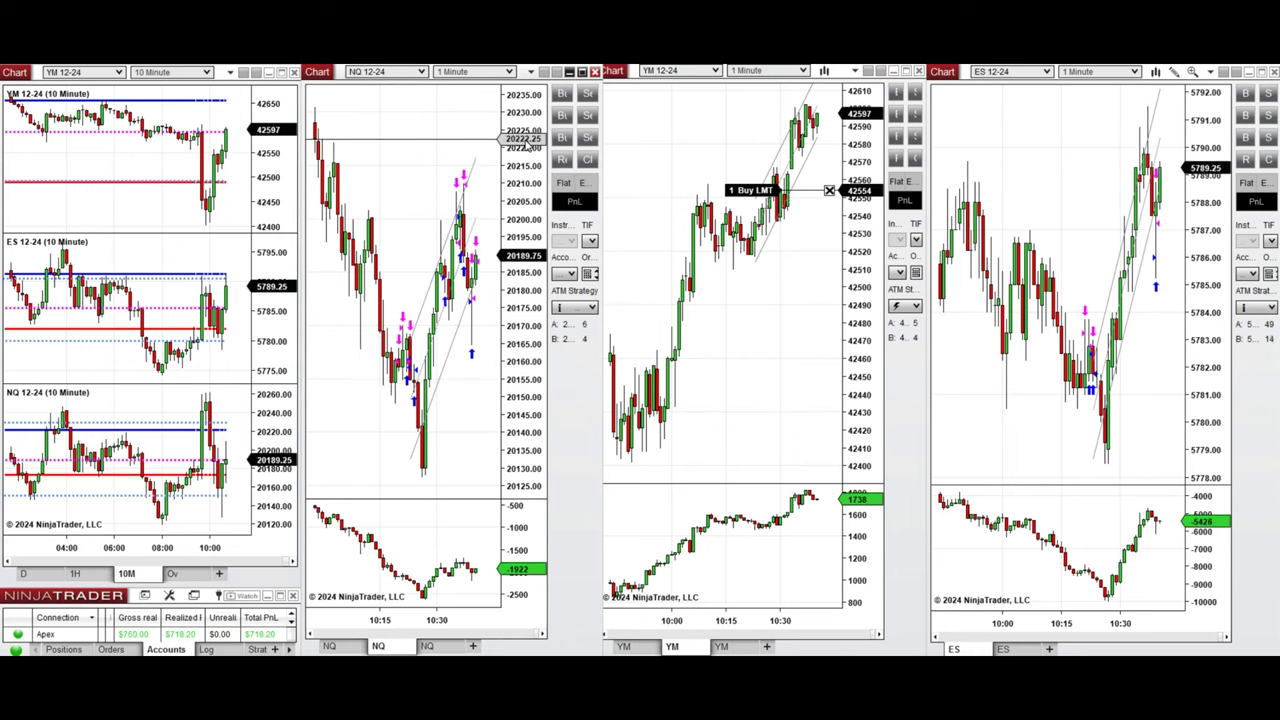
{"action": "right_click", "coordinate": [1098, 257]}
{"action": "left_click", "coordinate": [940, 346]}
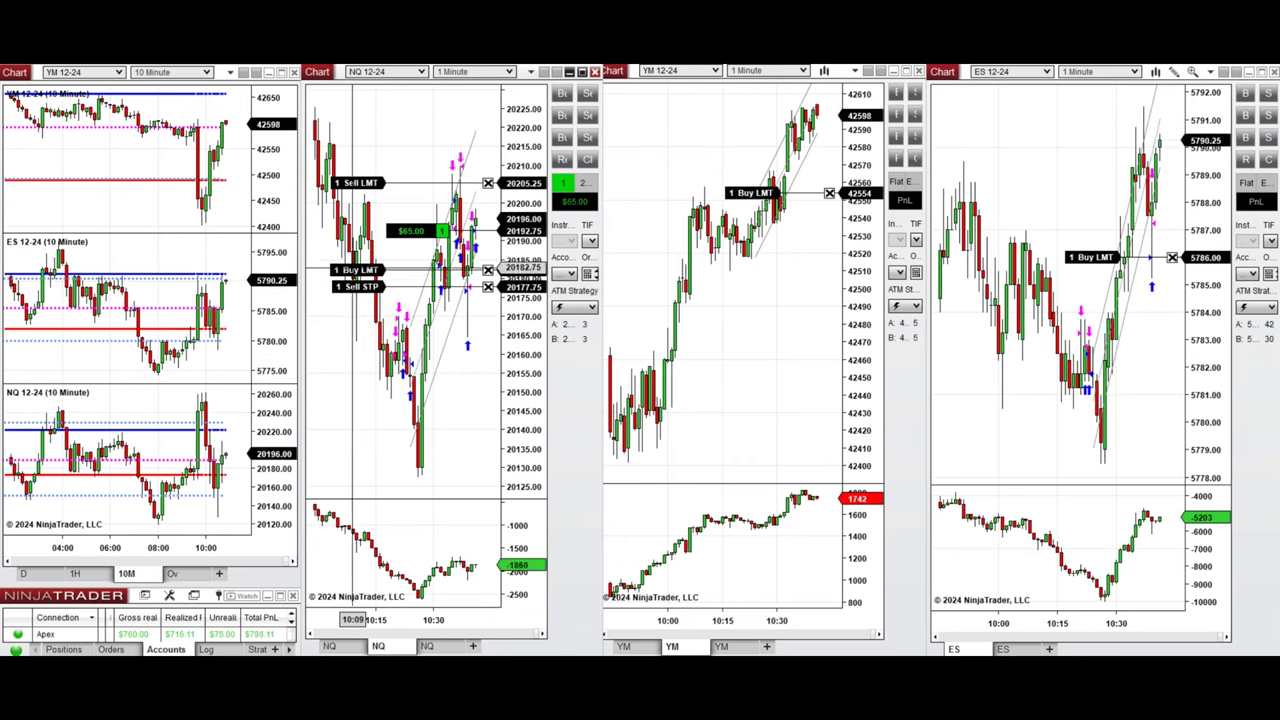
Step: Move the NQ sell stop to 20171.00 and lower the NQ buy limit slightly
{"action": "left_click", "coordinate": [354, 287]}
{"action": "left_click", "coordinate": [354, 313]}
{"action": "left_click_drag", "start_coordinate": [356, 270], "coordinate": [356, 282]}
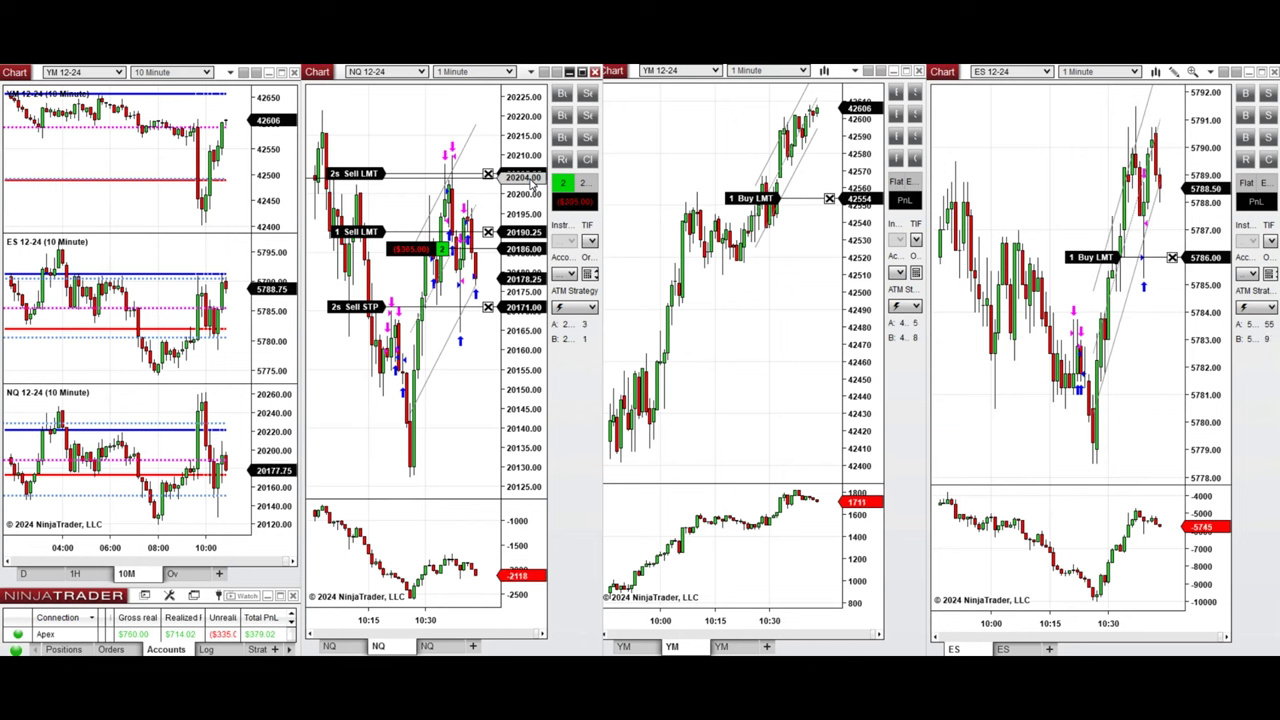
Step: Lower the NQ sell stop to 20162.75 and add a one-contract NQ buy limit at 20165.50
{"action": "left_click", "coordinate": [372, 307]}
{"action": "left_click", "coordinate": [374, 338]}
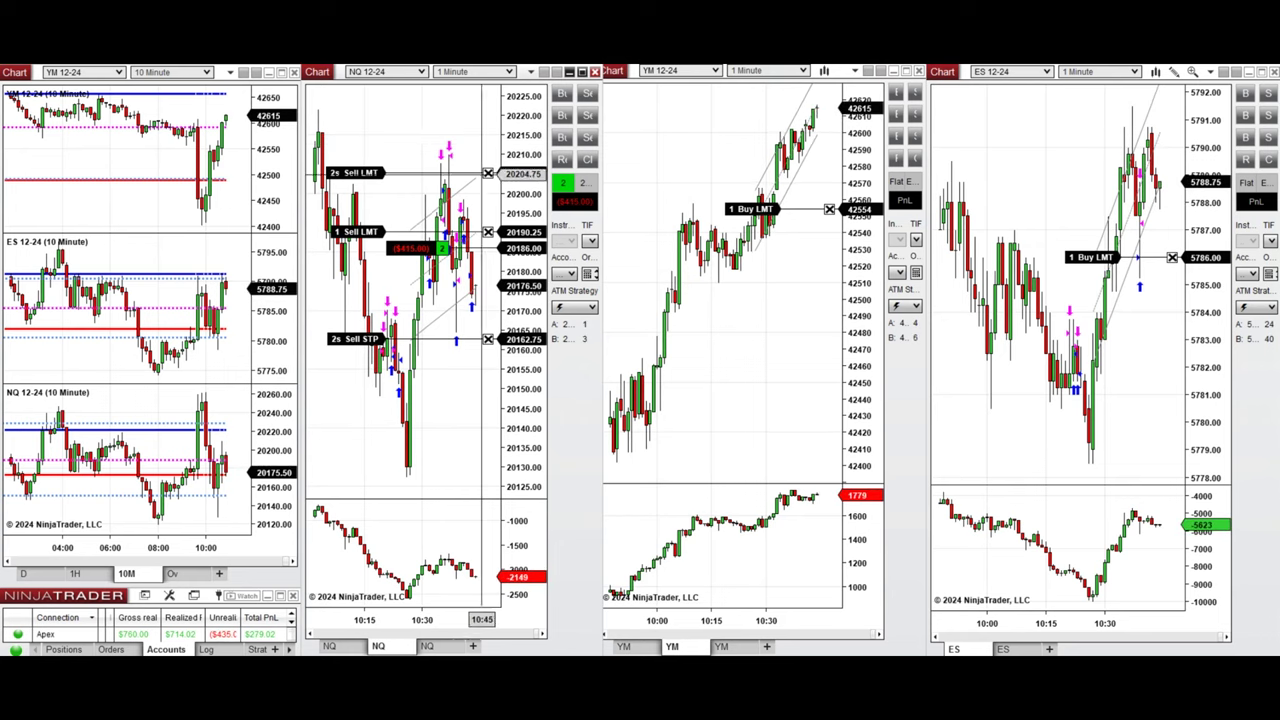
{"action": "right_click", "coordinate": [410, 330]}
{"action": "left_click", "coordinate": [476, 350]}
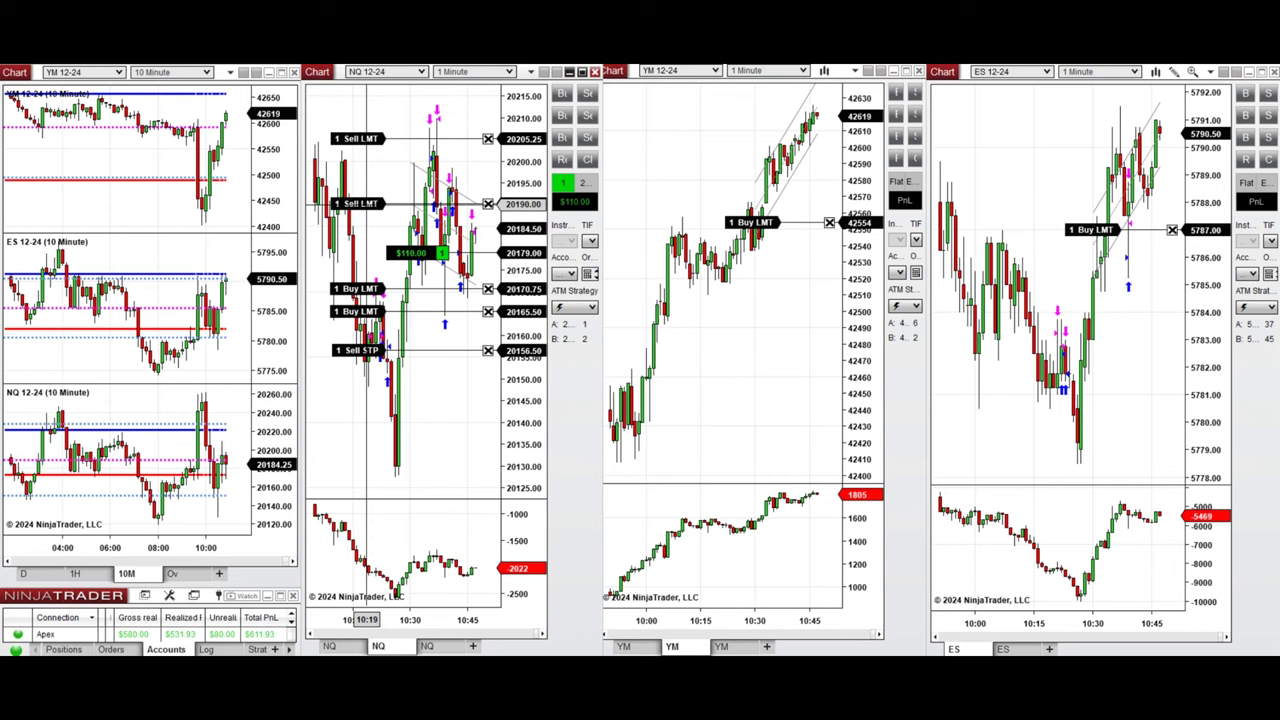
Step: Raise the lower of the two NQ sell limits to 20193.50
{"action": "left_click", "coordinate": [367, 204]}
{"action": "left_click", "coordinate": [369, 185]}
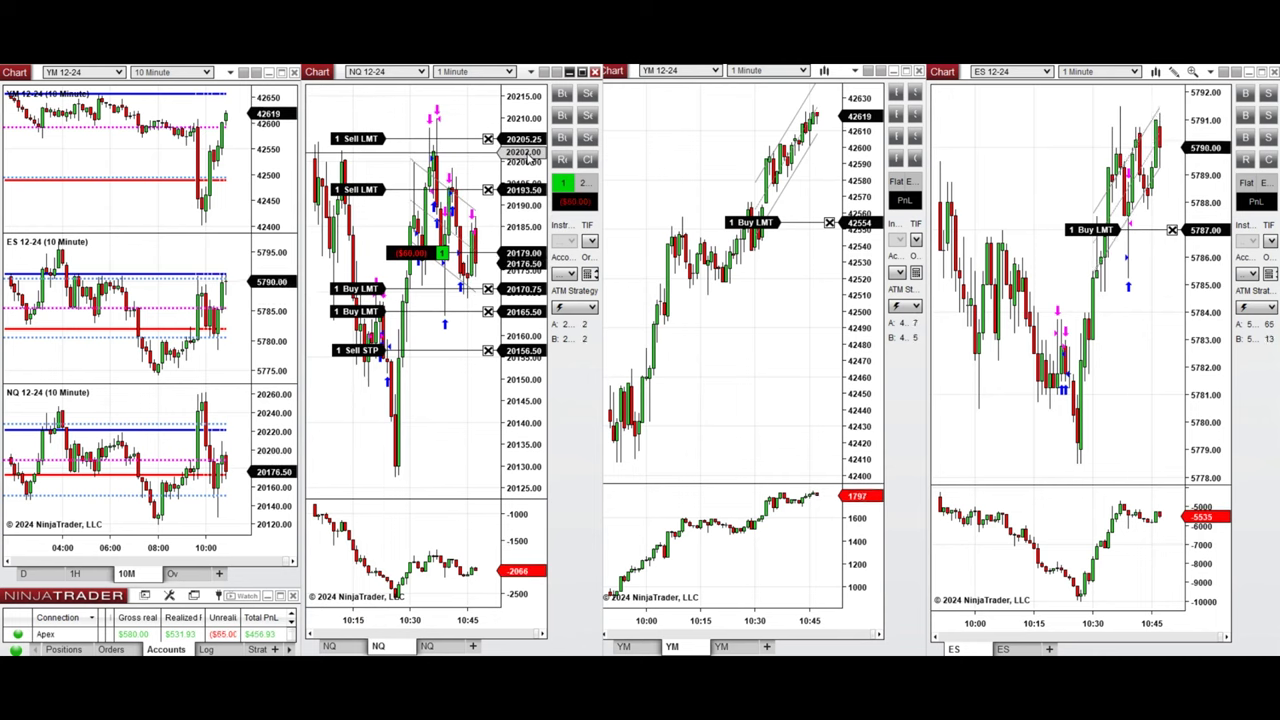
Step: Raise the upper NQ buy limit to 20174.00 and cancel the NQ buy limit at 20165.50
{"action": "left_click", "coordinate": [371, 288]}
{"action": "left_click", "coordinate": [371, 274]}
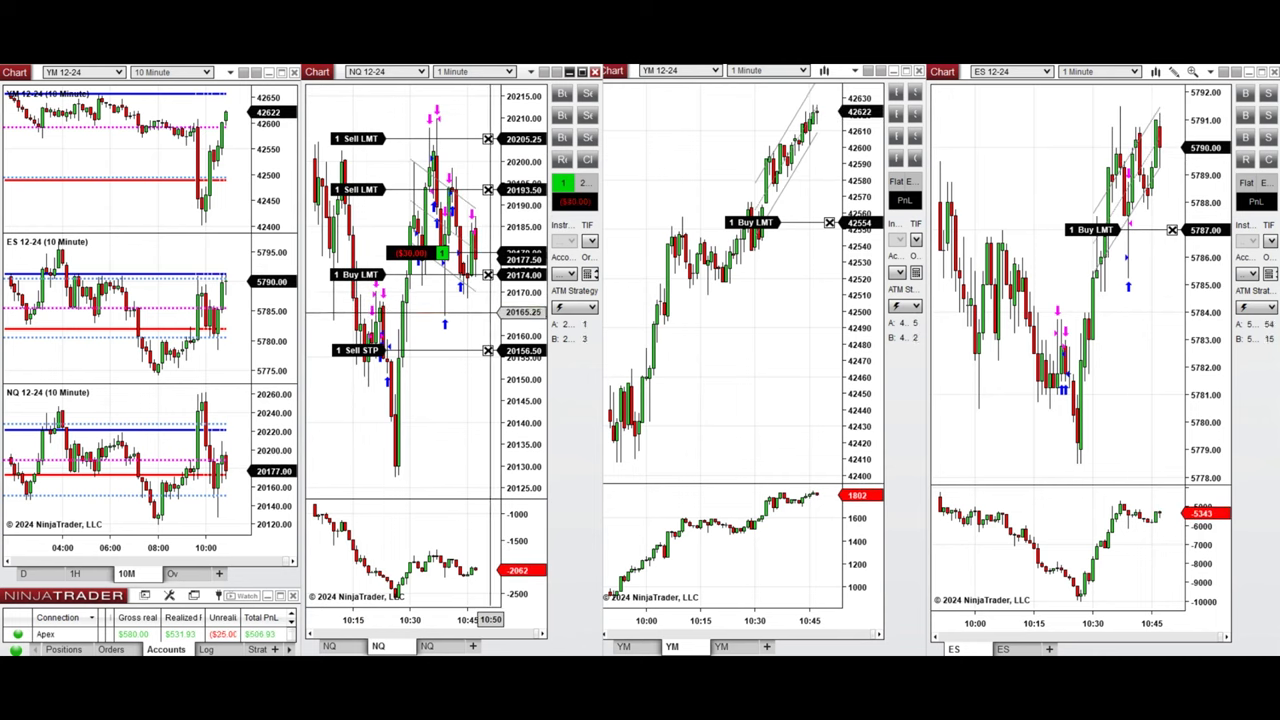
{"action": "left_click", "coordinate": [488, 311]}
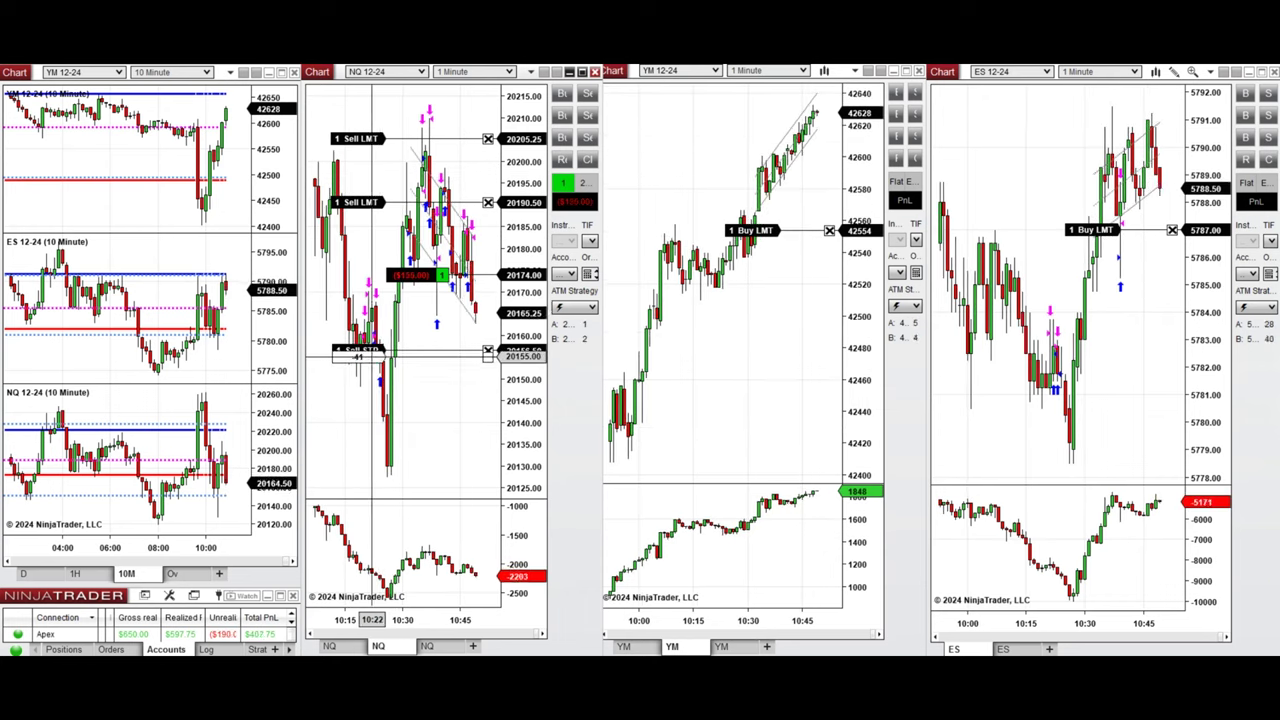
Step: Lower the NQ protective sell stop further and add an NQ buy limit between the stop and the current price
{"action": "left_click_drag", "start_coordinate": [369, 351], "coordinate": [369, 388]}
{"action": "right_click", "coordinate": [427, 341]}
{"action": "left_click", "coordinate": [460, 350]}
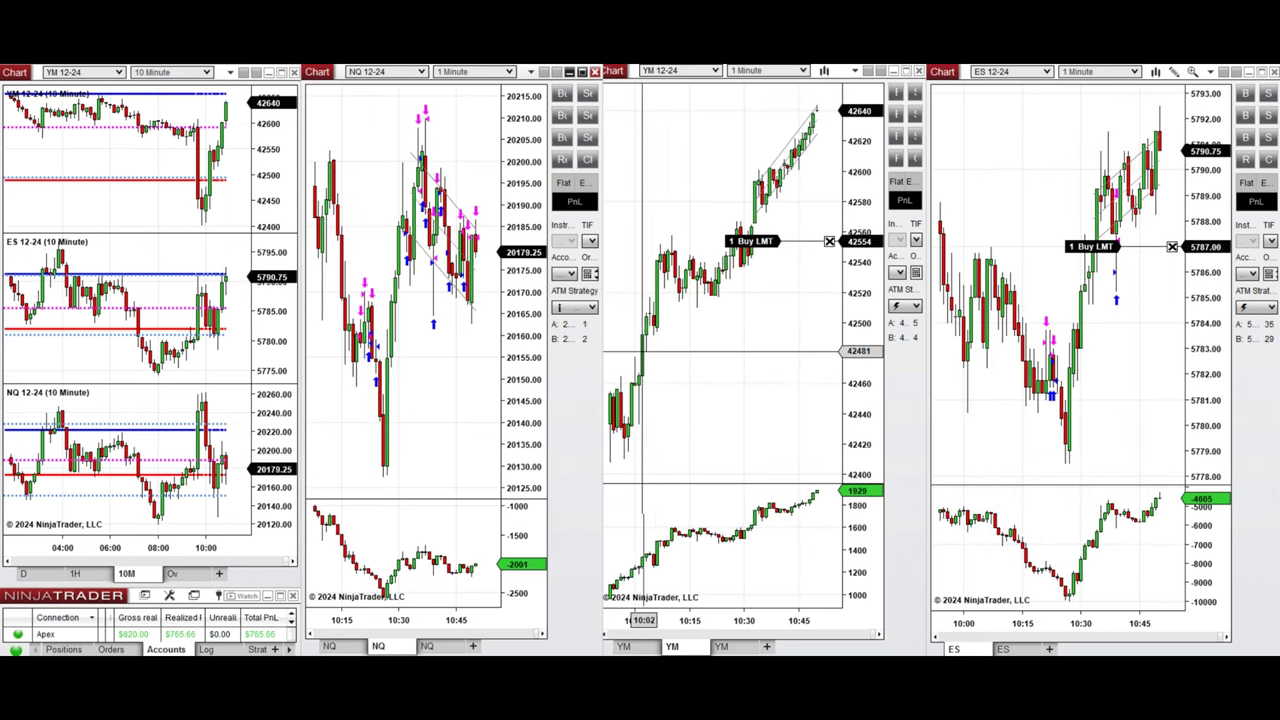
Step: Cancel the YM buy limit at 42554 and lower the NQ protective sell stop to 20143.50
{"action": "left_click", "coordinate": [829, 241]}
{"action": "left_click", "coordinate": [974, 406]}
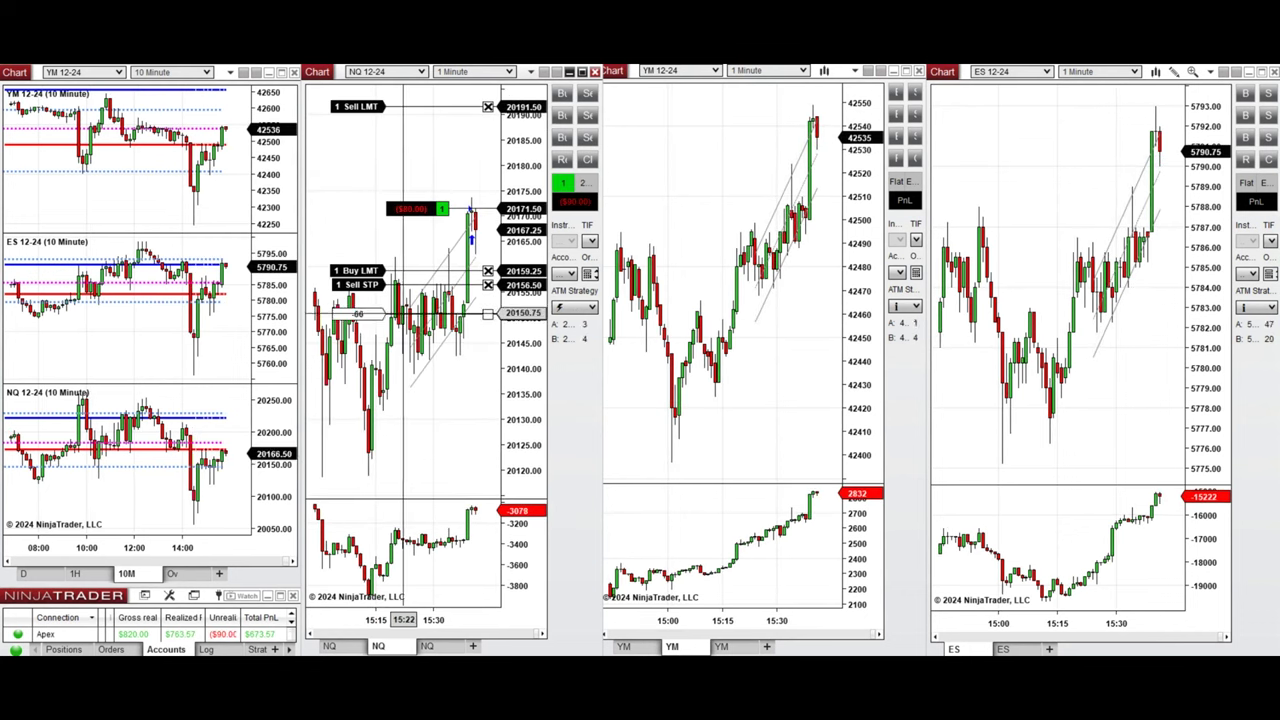
{"action": "left_click", "coordinate": [408, 351]}
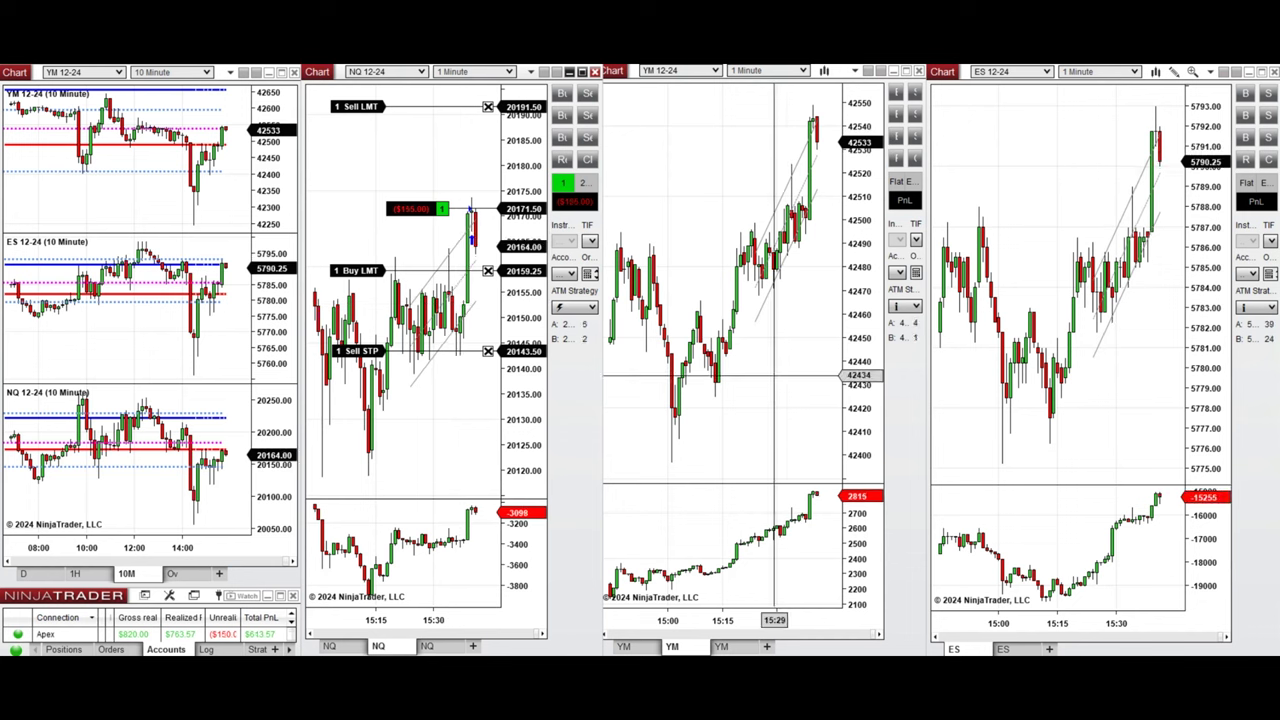
Step: Add one-contract buy limits on YM at 42514 and on ES at 5787.50
{"action": "left_click", "coordinate": [838, 385]}
{"action": "key", "text": "ctrl+b"}
{"action": "left_click", "coordinate": [1132, 367]}
{"action": "key", "text": "ctrl+b"}
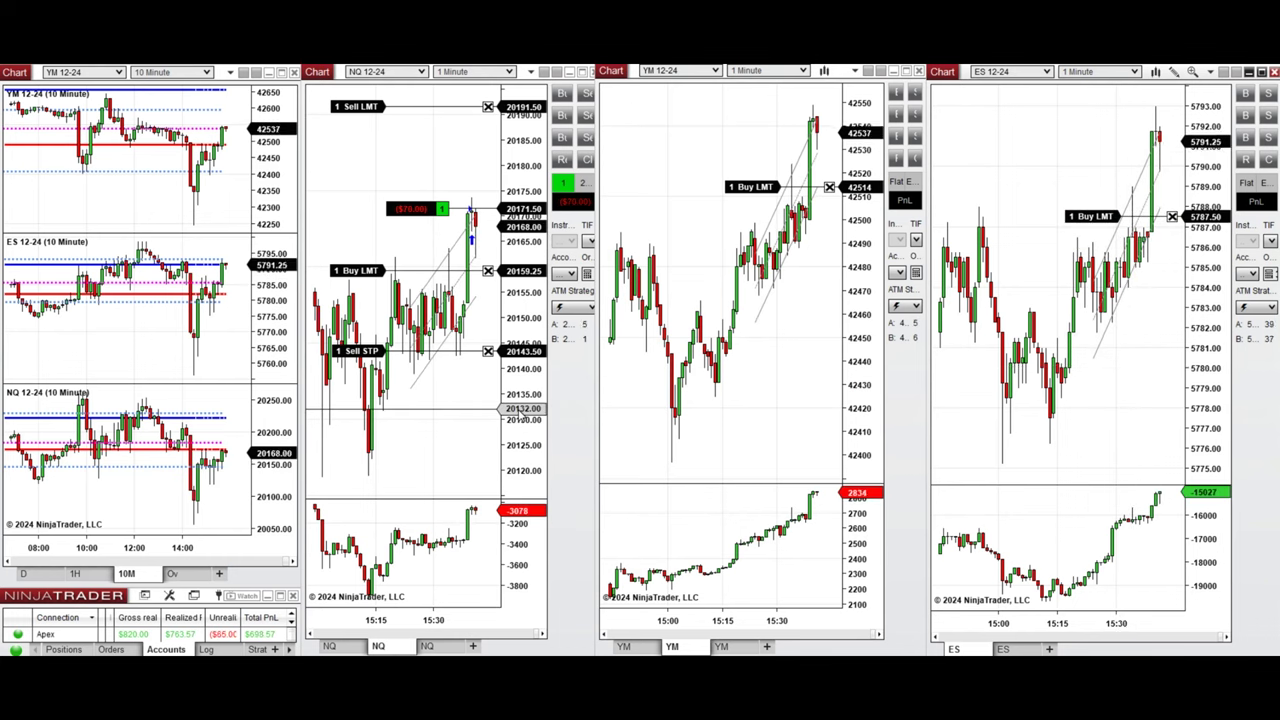
Step: Lower the NQ buy limit to 20155.75 and raise the YM buy limit to 42518
{"action": "left_click", "coordinate": [366, 271]}
{"action": "left_click", "coordinate": [374, 289]}
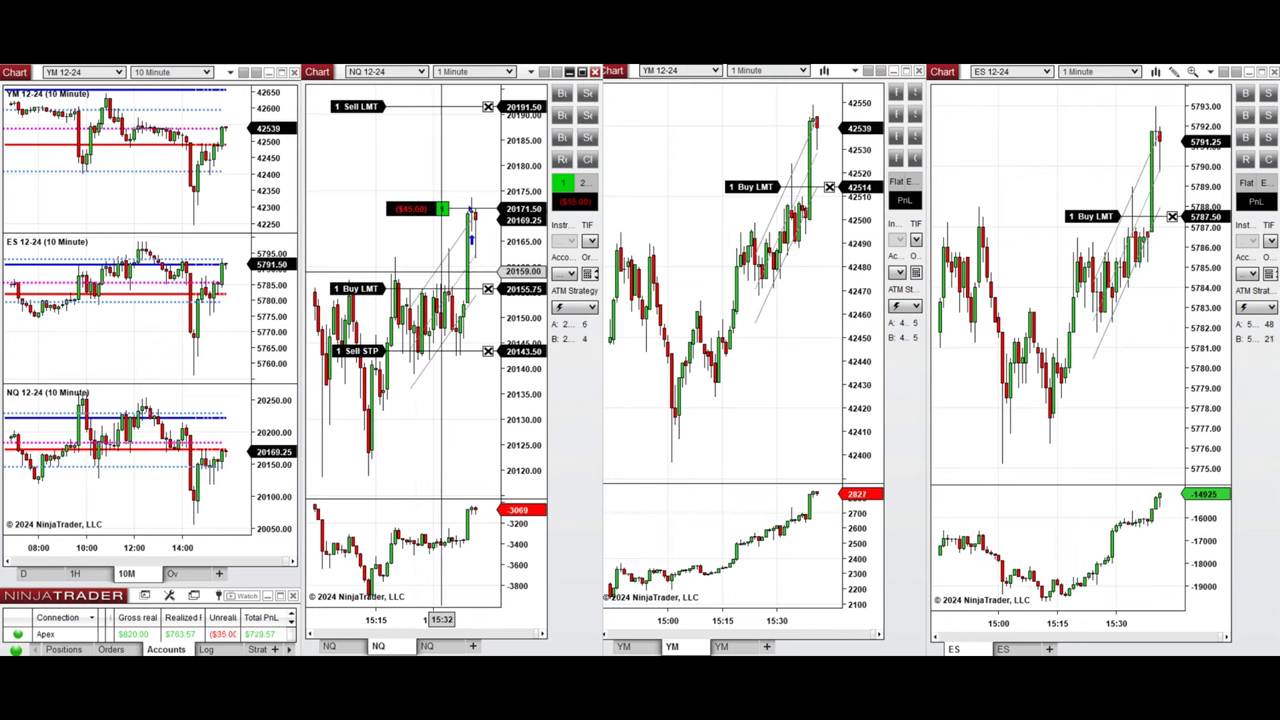
{"action": "left_click", "coordinate": [750, 186]}
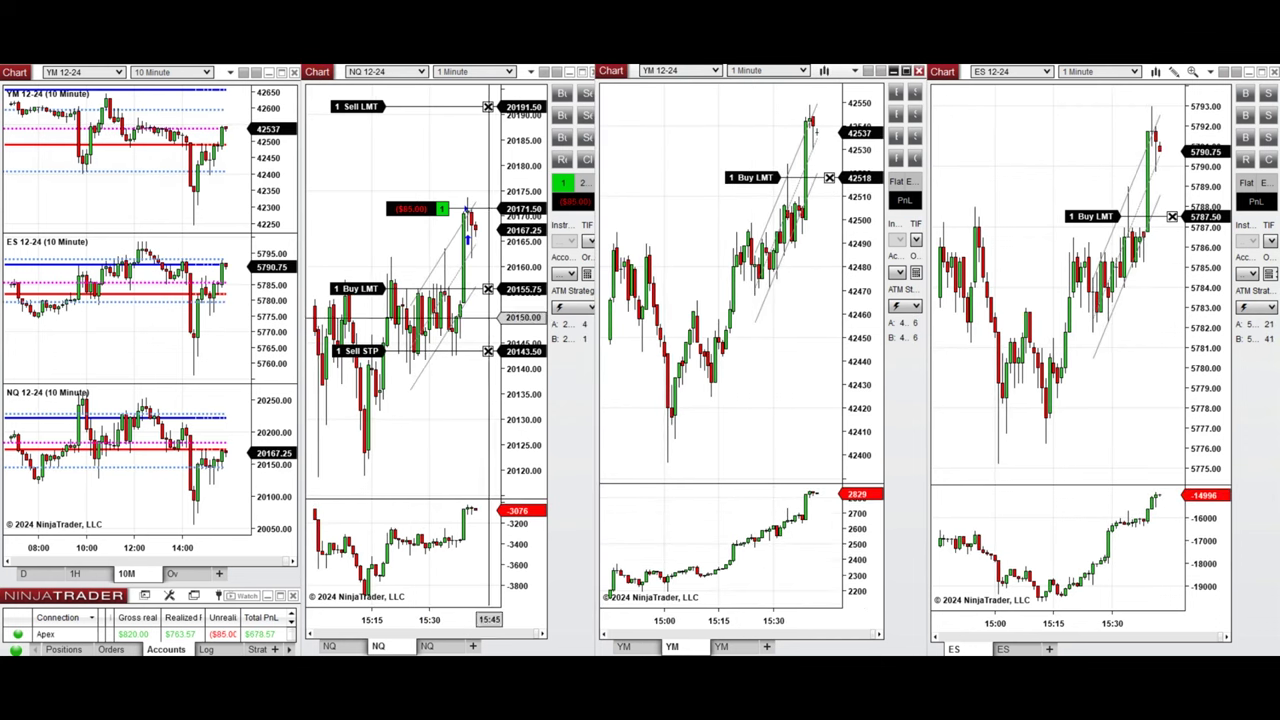
Step: Raise the NQ buy limit to 20161.75 and cancel that order
{"action": "left_click_drag", "start_coordinate": [360, 290], "coordinate": [378, 256]}
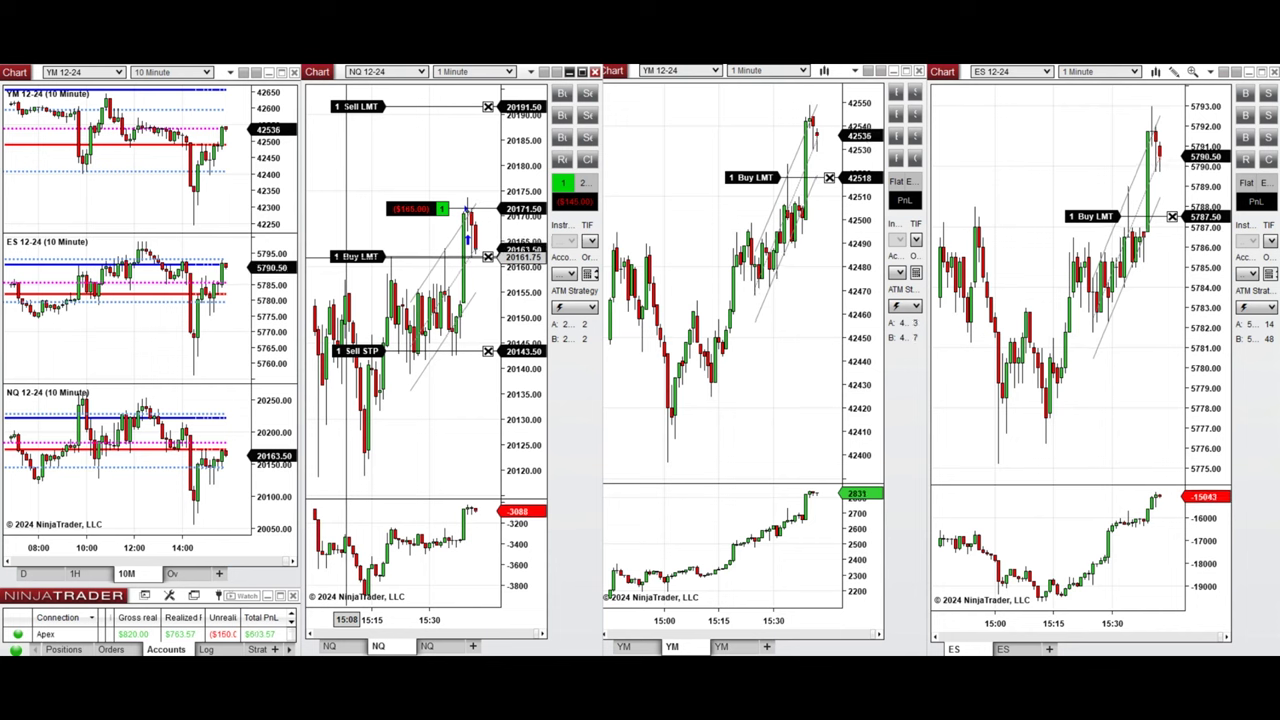
{"action": "left_click", "coordinate": [488, 257]}
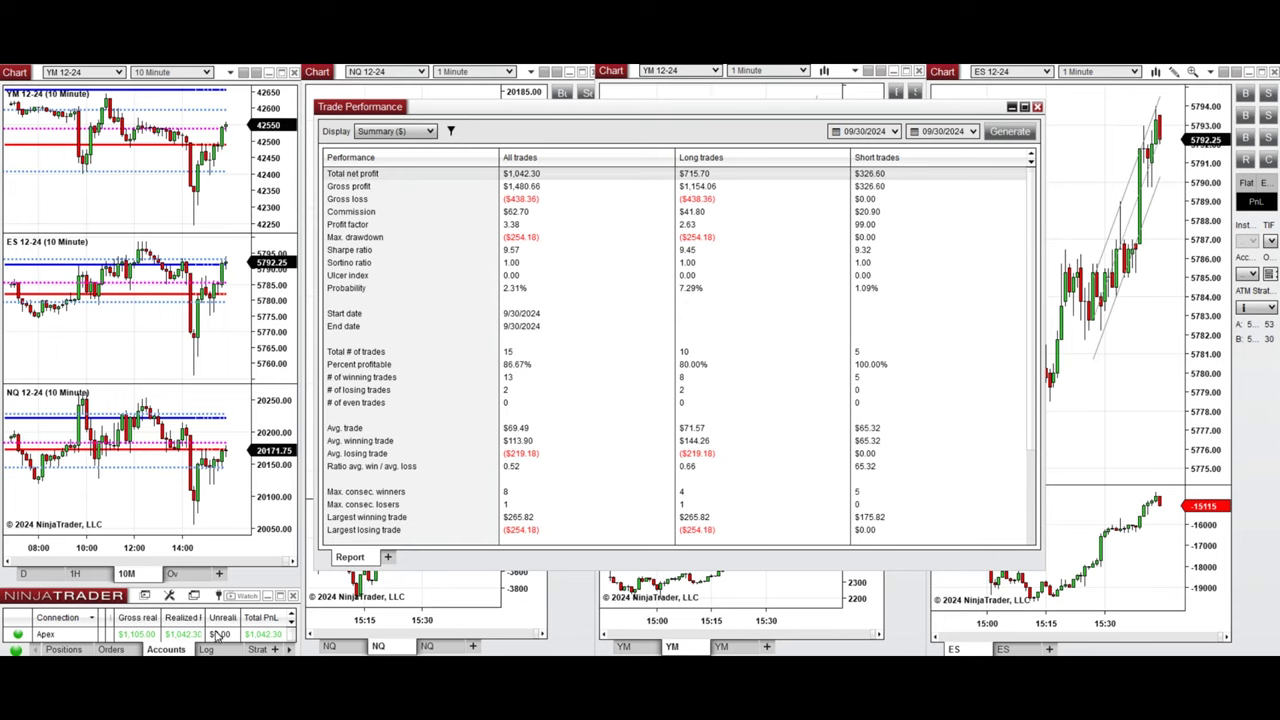
Step: Examine the profit factor, percent profitable, average win/loss ratio and largest winning and losing trades in the performance report, and show the system date and time
{"action": "left_click", "coordinate": [218, 636]}
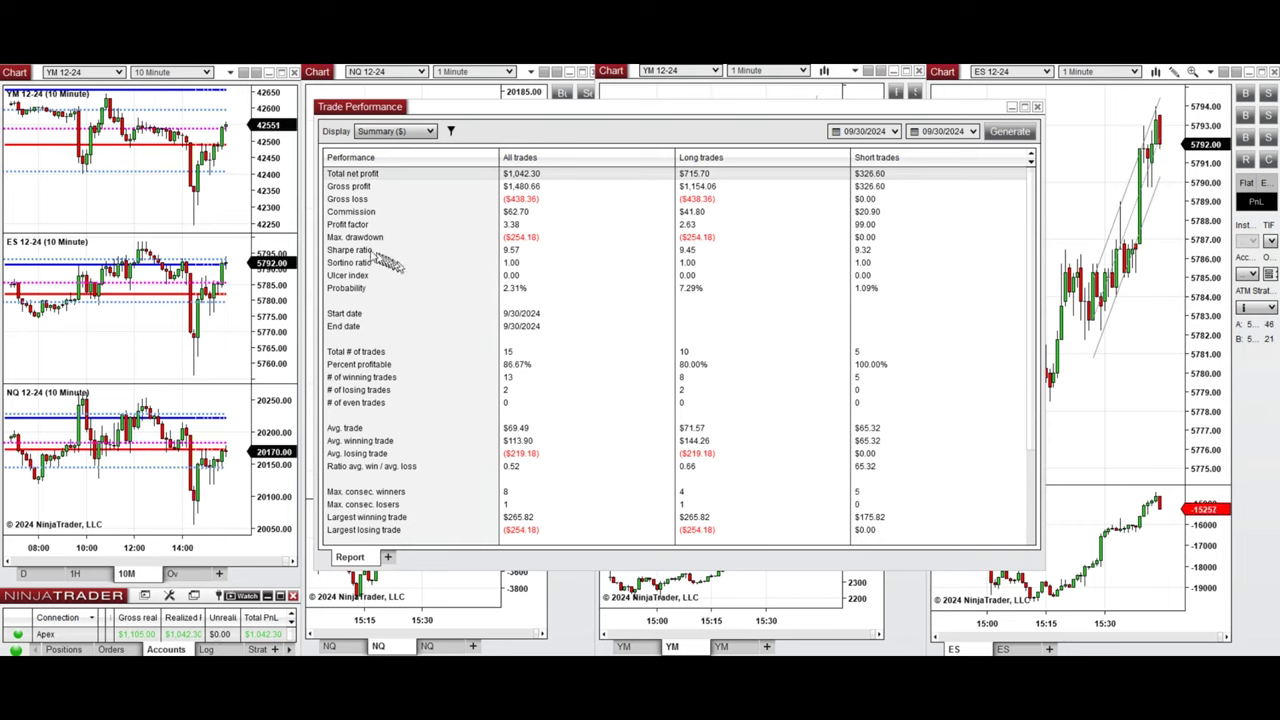
{"action": "left_click", "coordinate": [352, 226]}
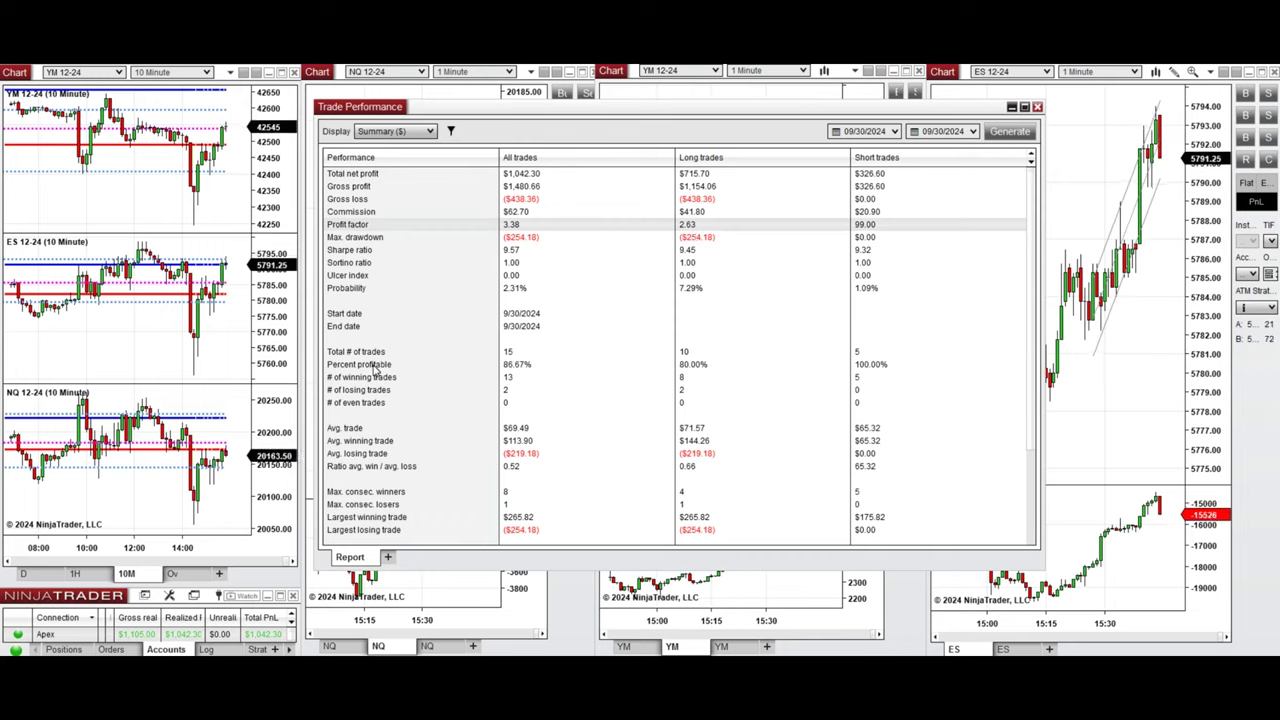
{"action": "left_click", "coordinate": [378, 366]}
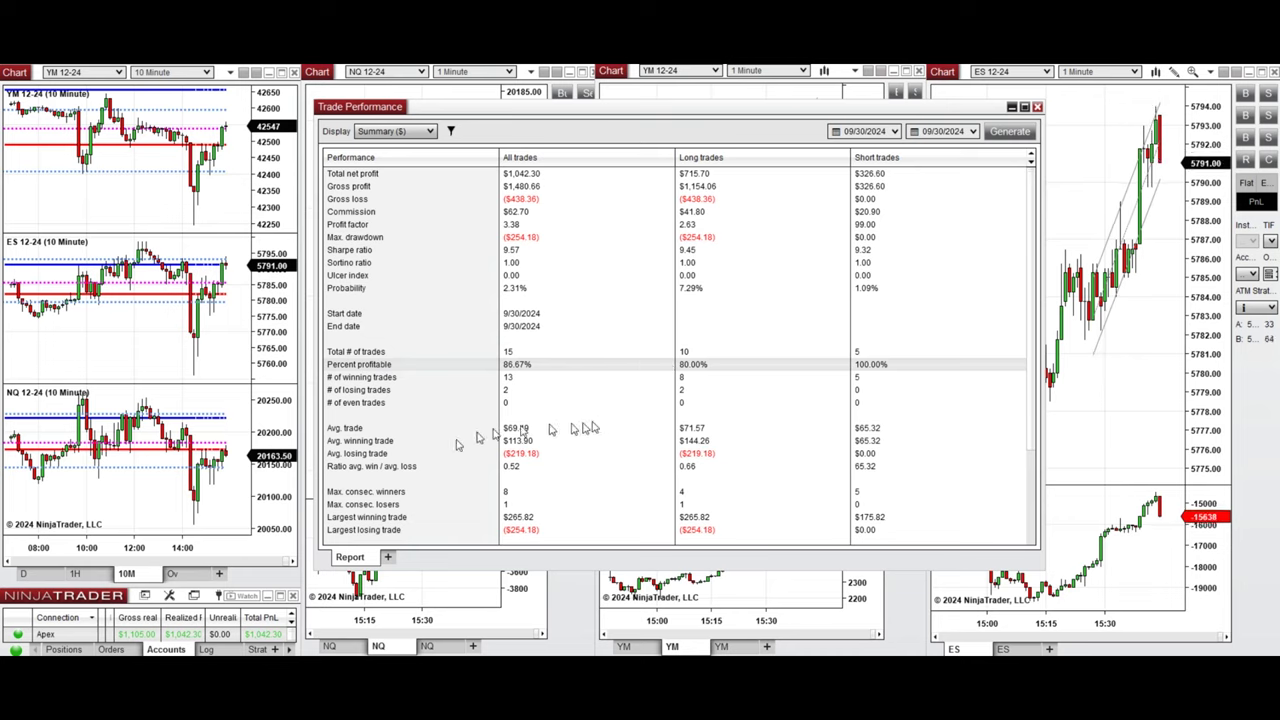
{"action": "left_click", "coordinate": [340, 470]}
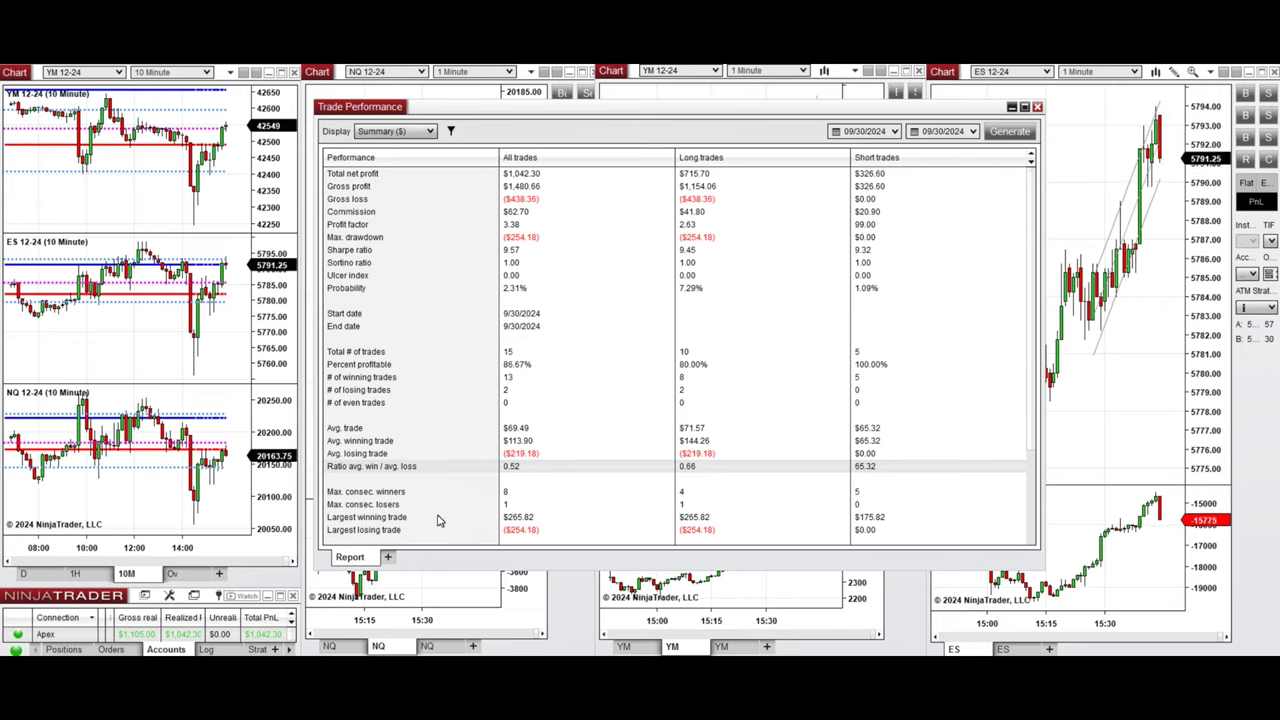
{"action": "left_click", "coordinate": [435, 520]}
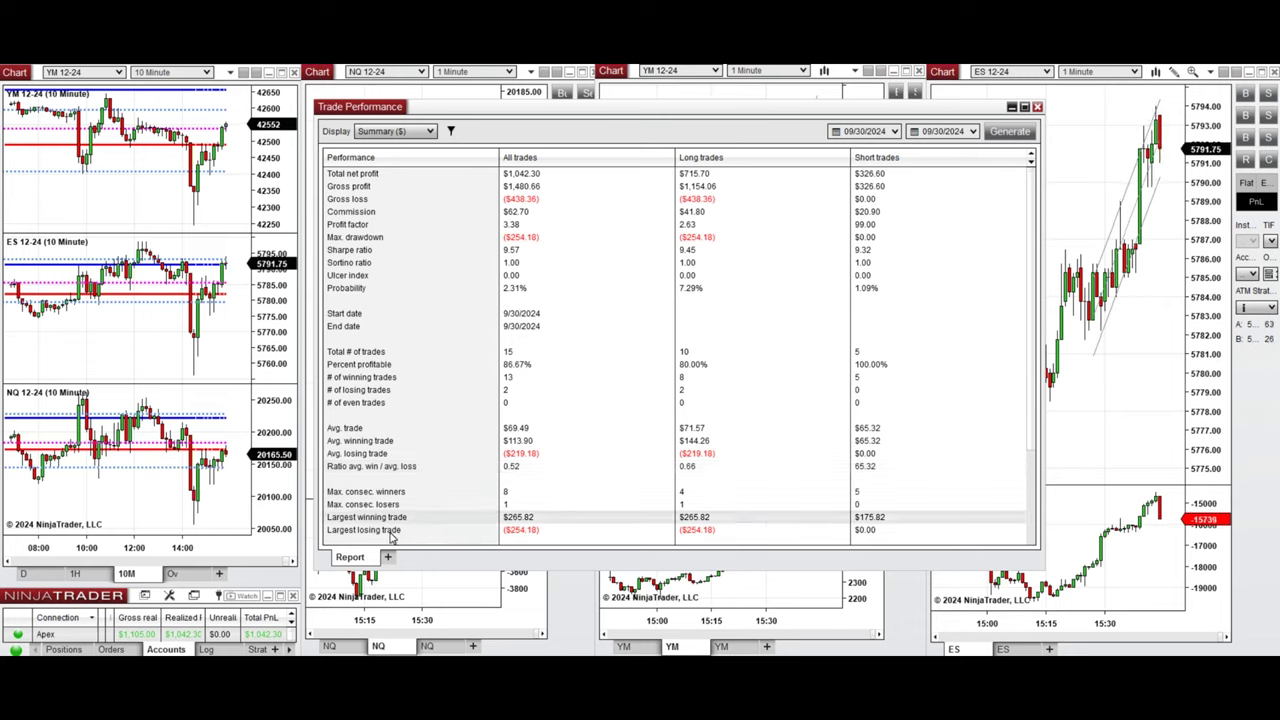
{"action": "left_click", "coordinate": [391, 533]}
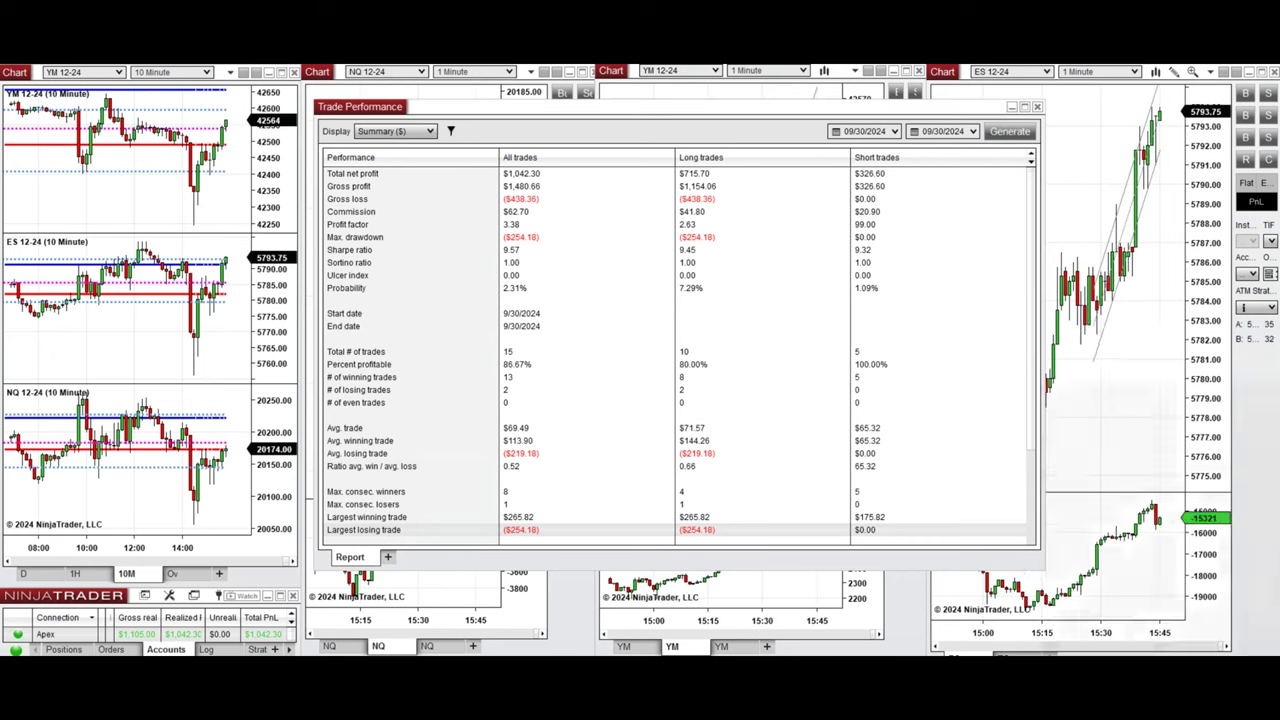
{"action": "key", "text": "super+alt+d"}
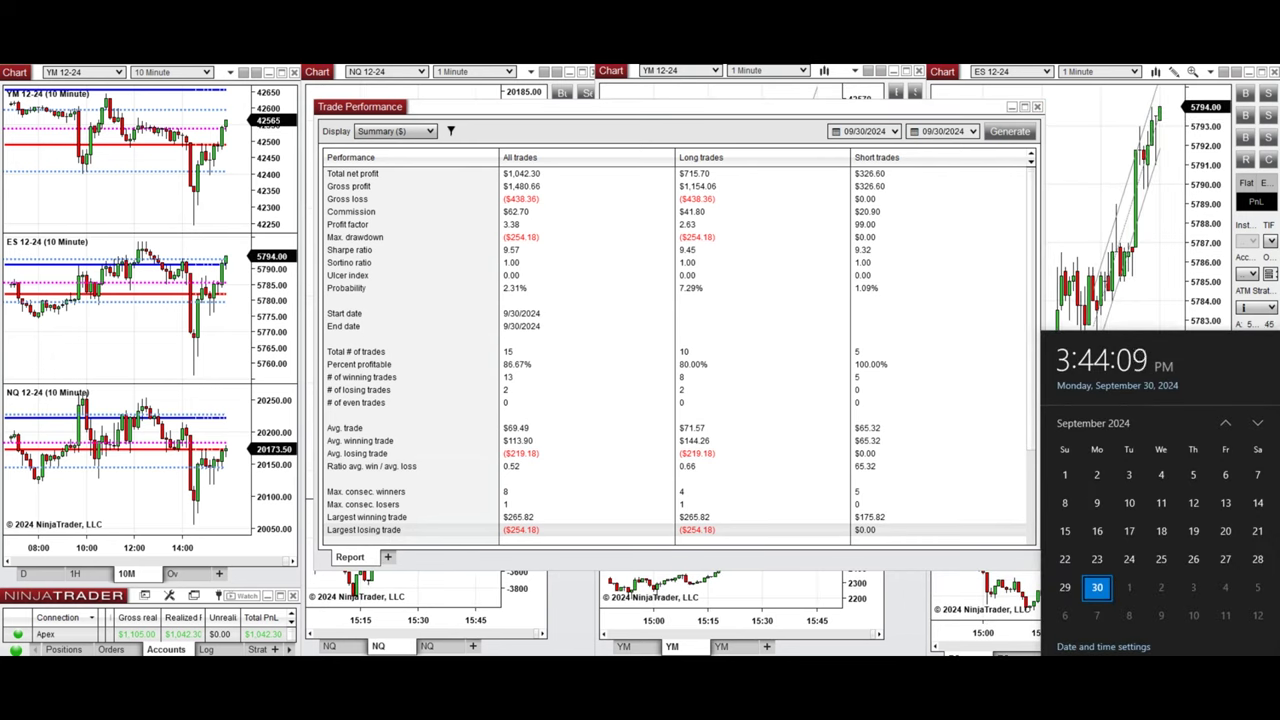